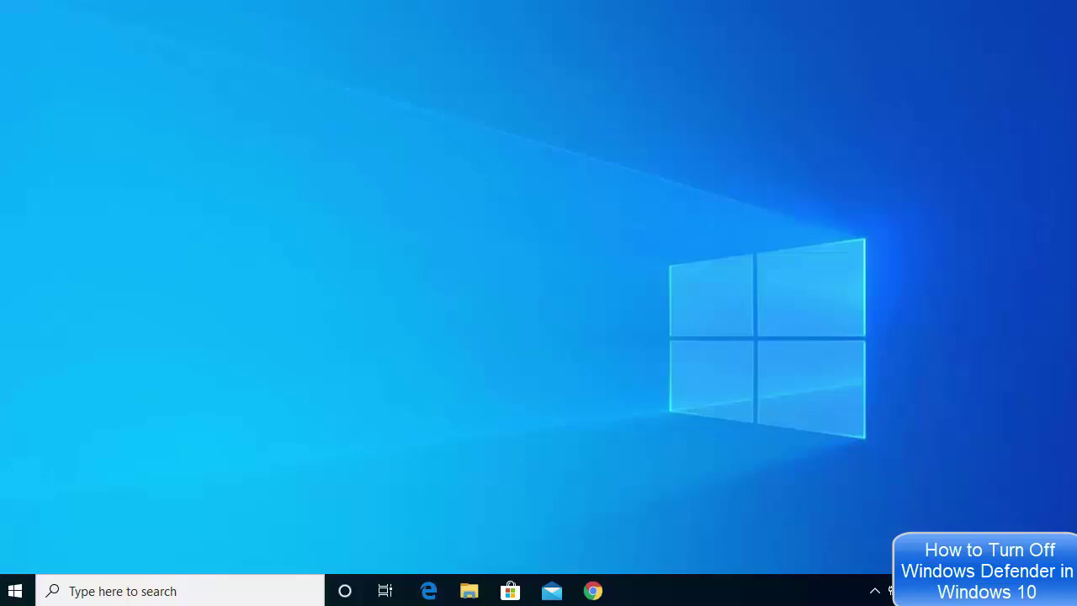
# Open the Virus & threat protection settings of Windows Security through the Update & Security section of Windows Settings
pyautogui.click(18, 593)
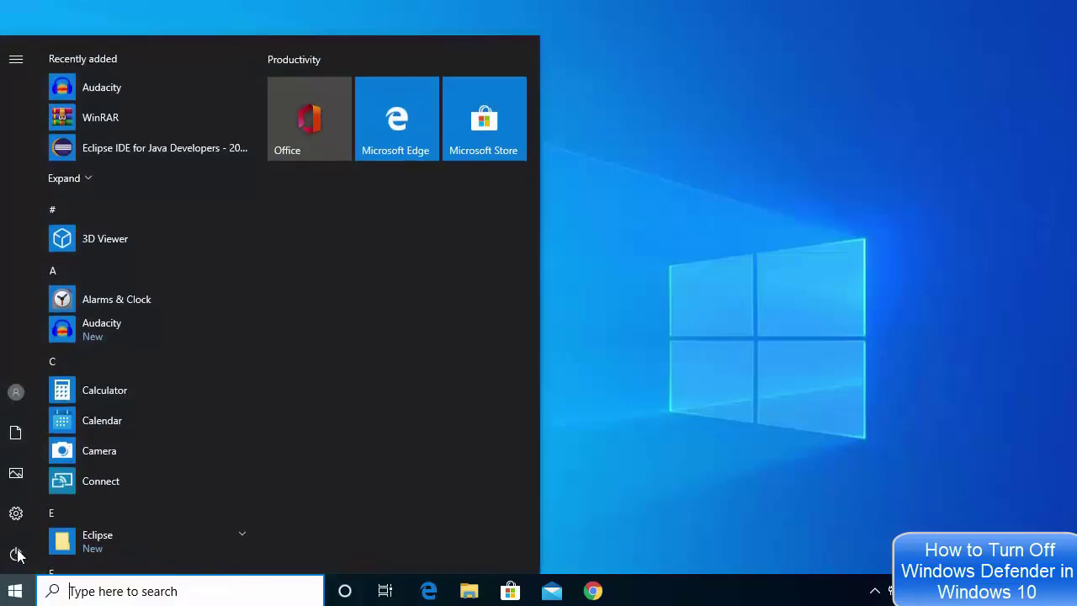
pyautogui.moveTo(15, 517)
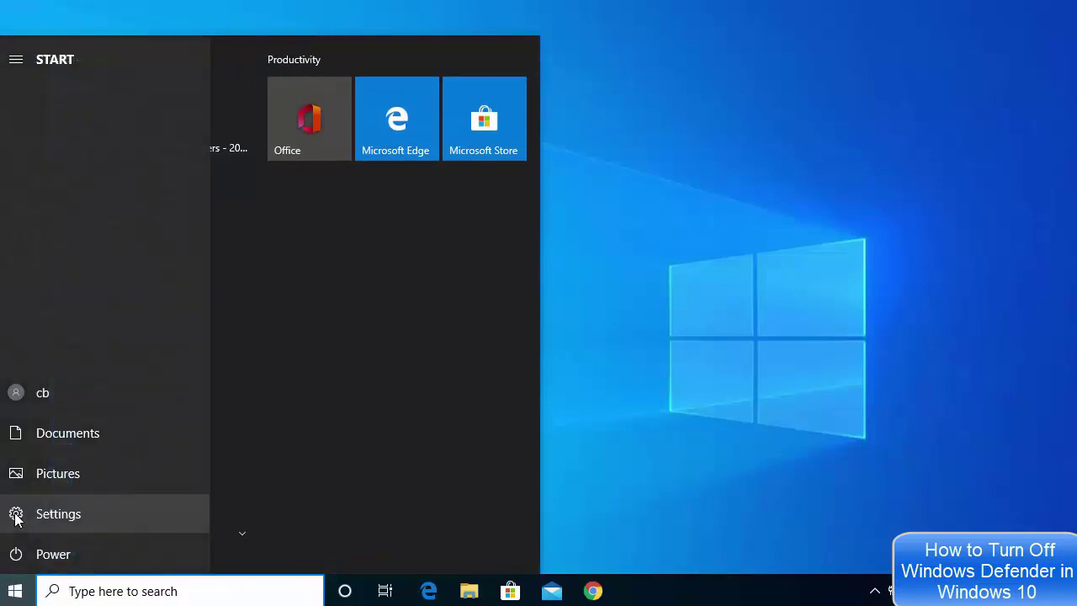
pyautogui.click(15, 515)
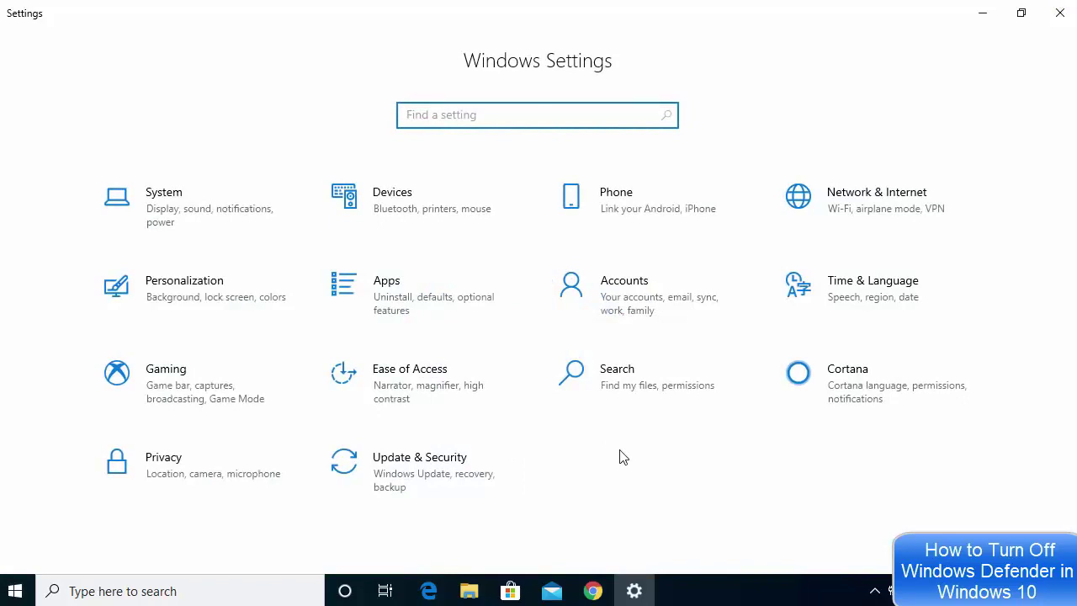
pyautogui.click(434, 468)
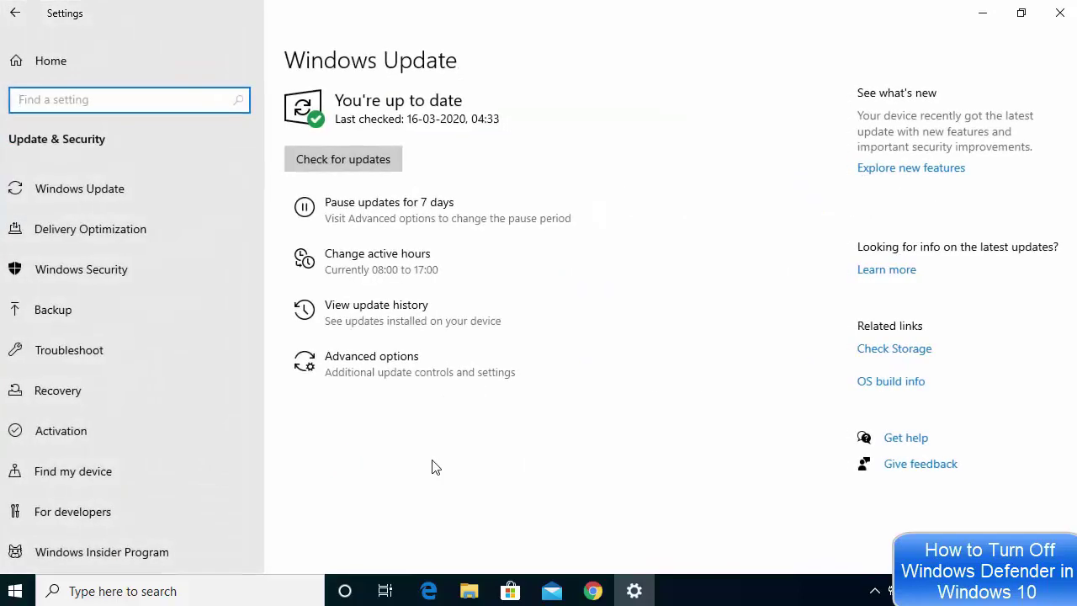
pyautogui.click(110, 274)
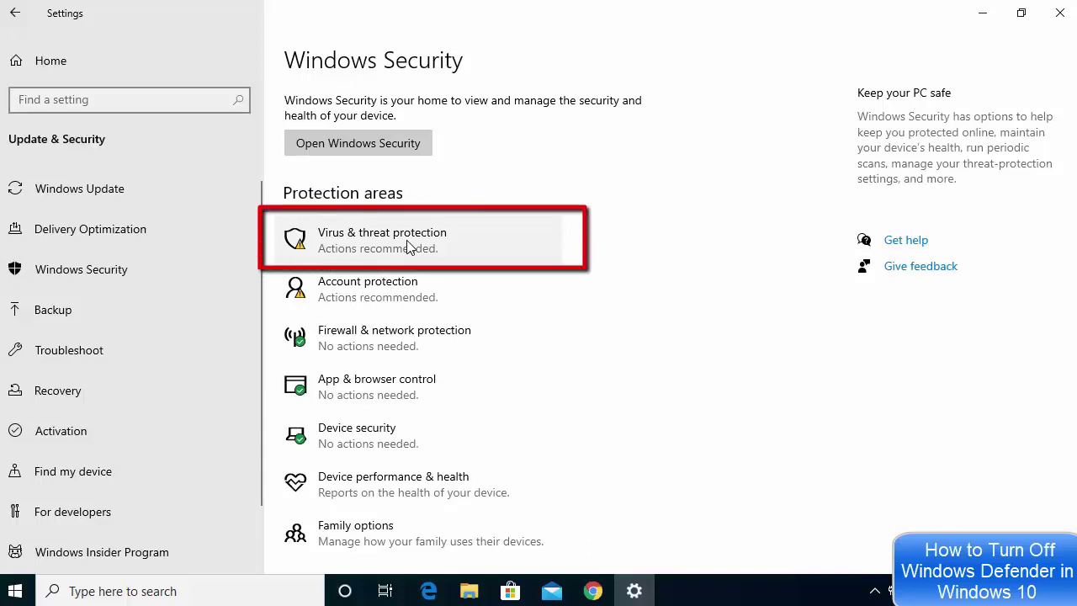
pyautogui.click(407, 242)
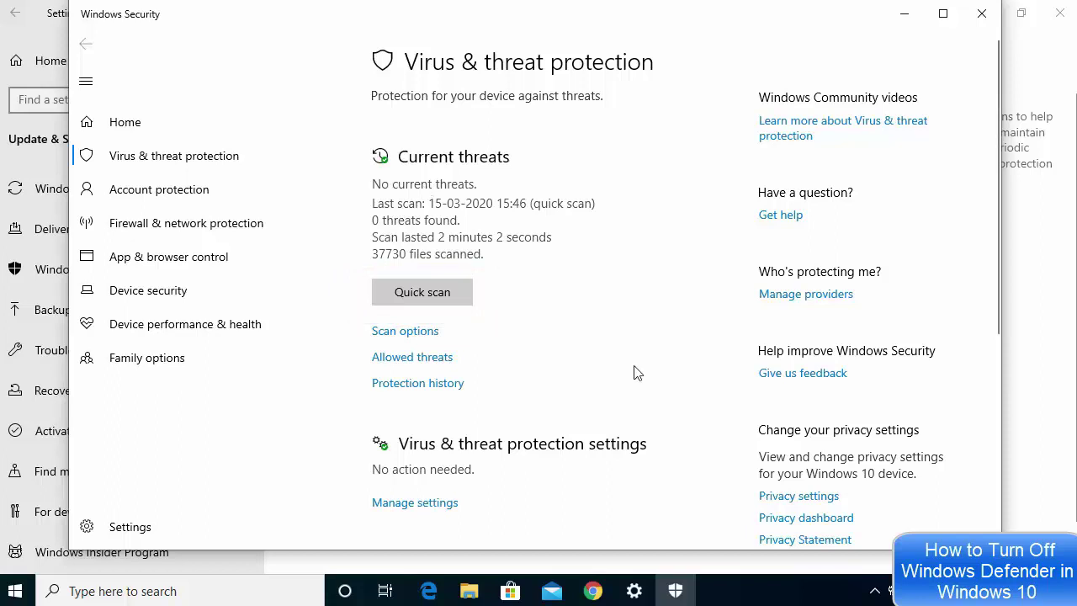
pyautogui.click(414, 503)
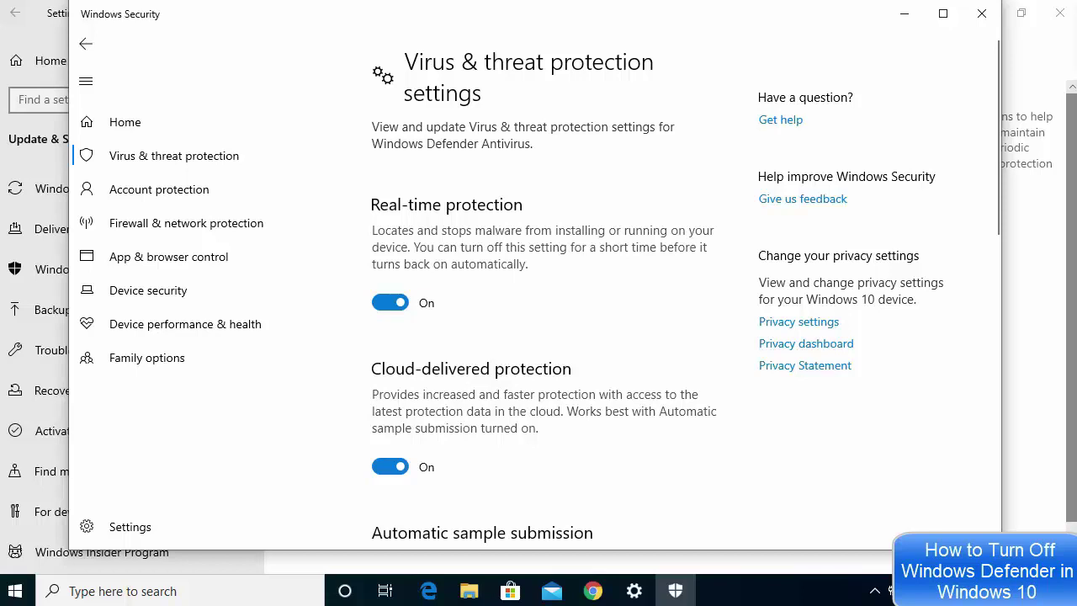
# Switch real-time protection off and back on twice, allowing the app to make changes, and close the Windows Security and Settings windows
pyautogui.click(380, 307)
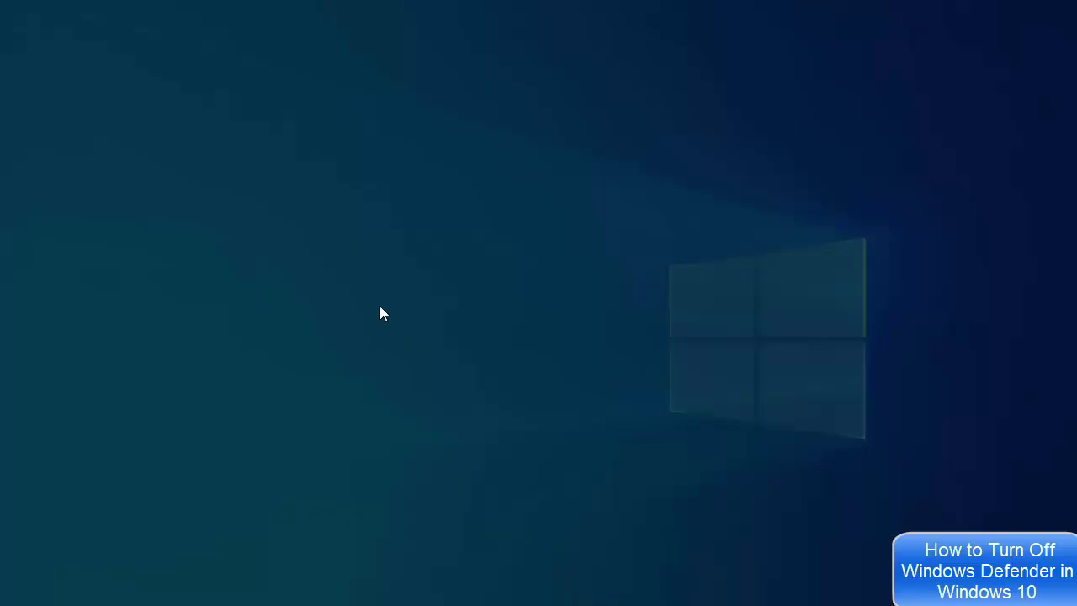
pyautogui.click(469, 401)
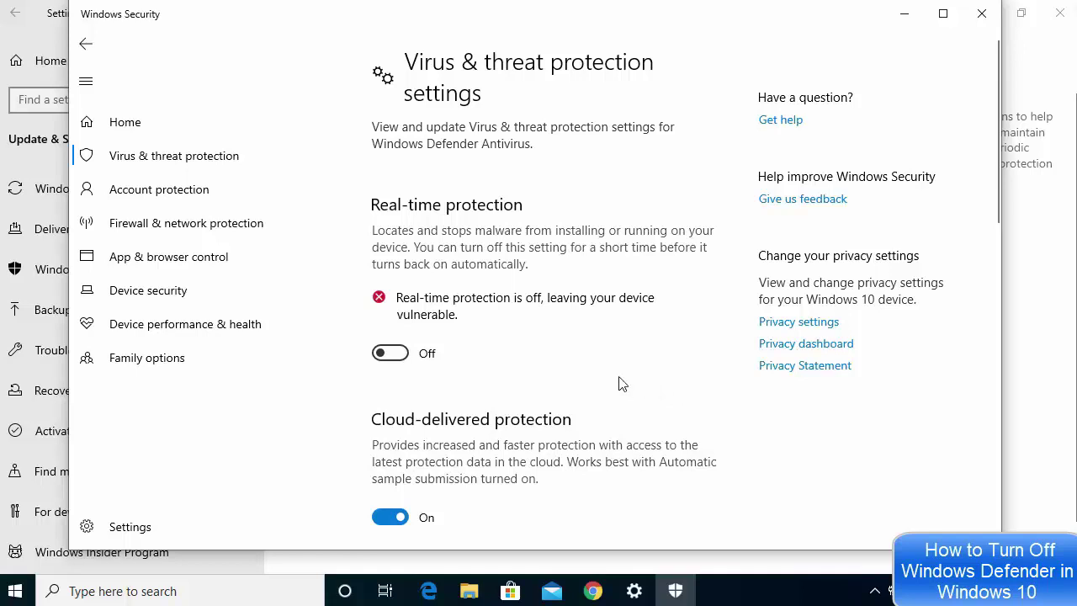
pyautogui.click(400, 357)
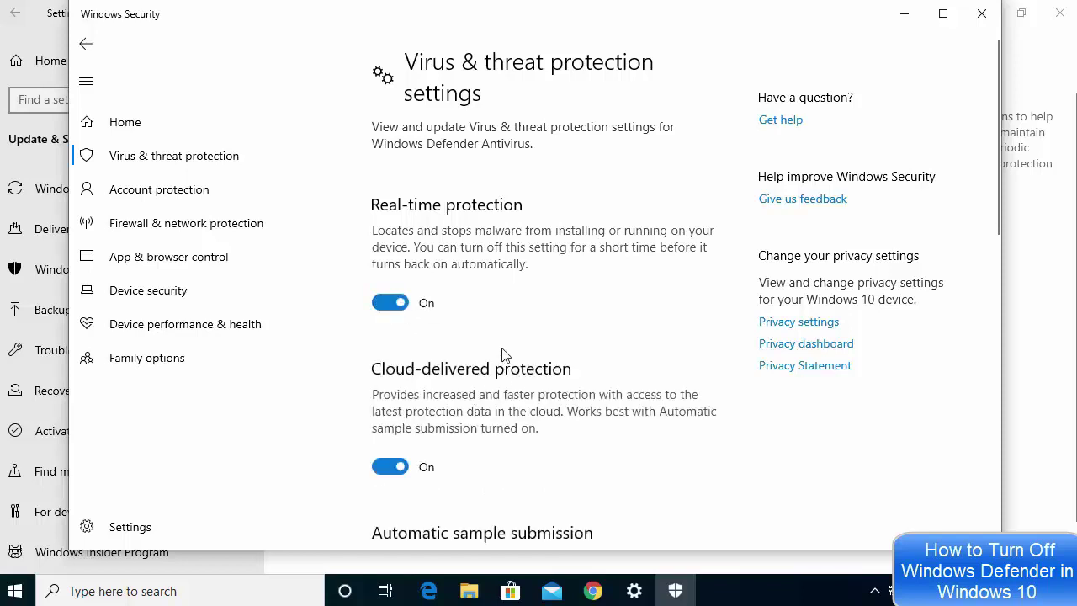
pyautogui.click(389, 305)
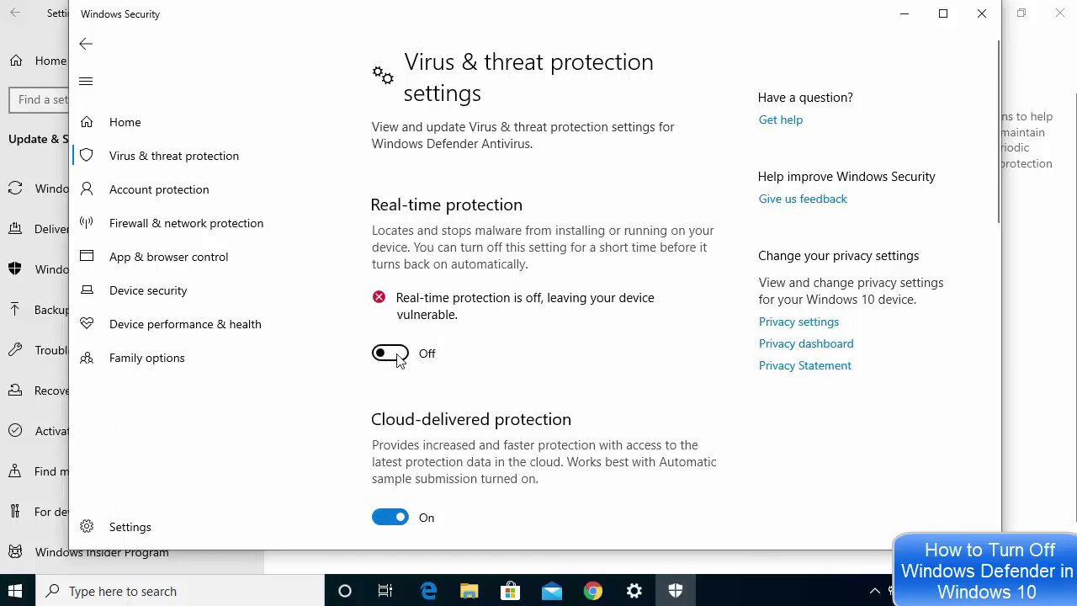
pyautogui.click(401, 355)
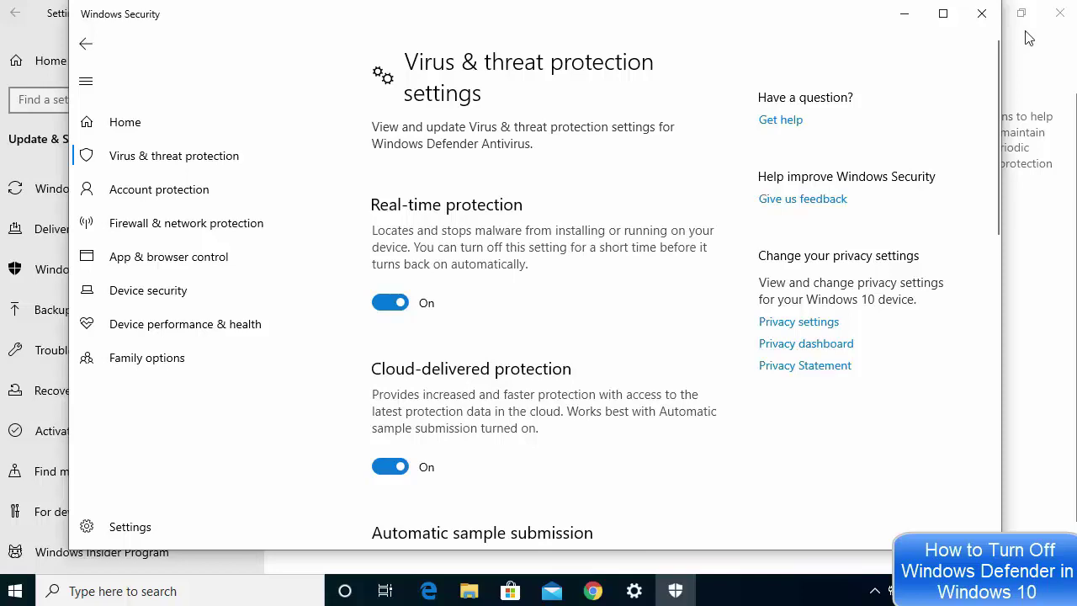
pyautogui.click(1048, 63)
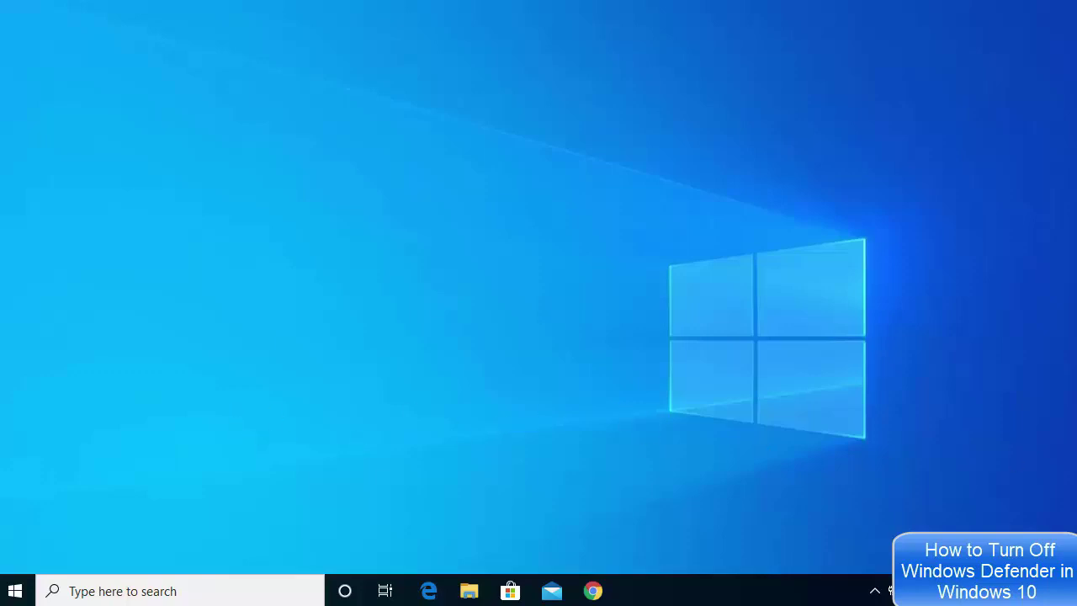
# Search Windows for "regedit", open Registry Editor and allow it to make changes to the device
pyautogui.click(185, 591)
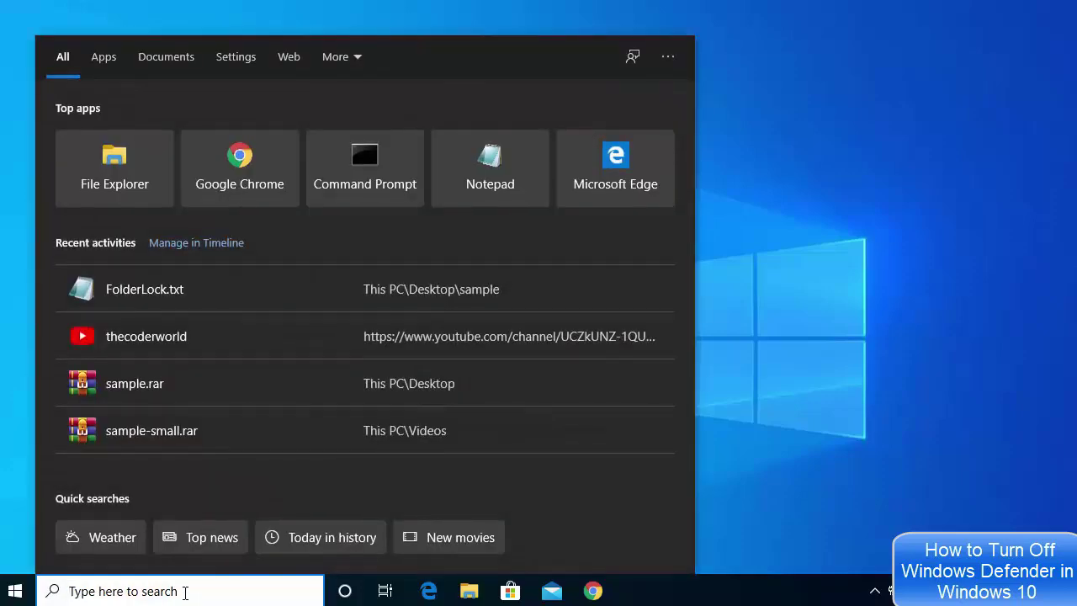
pyautogui.write('r')
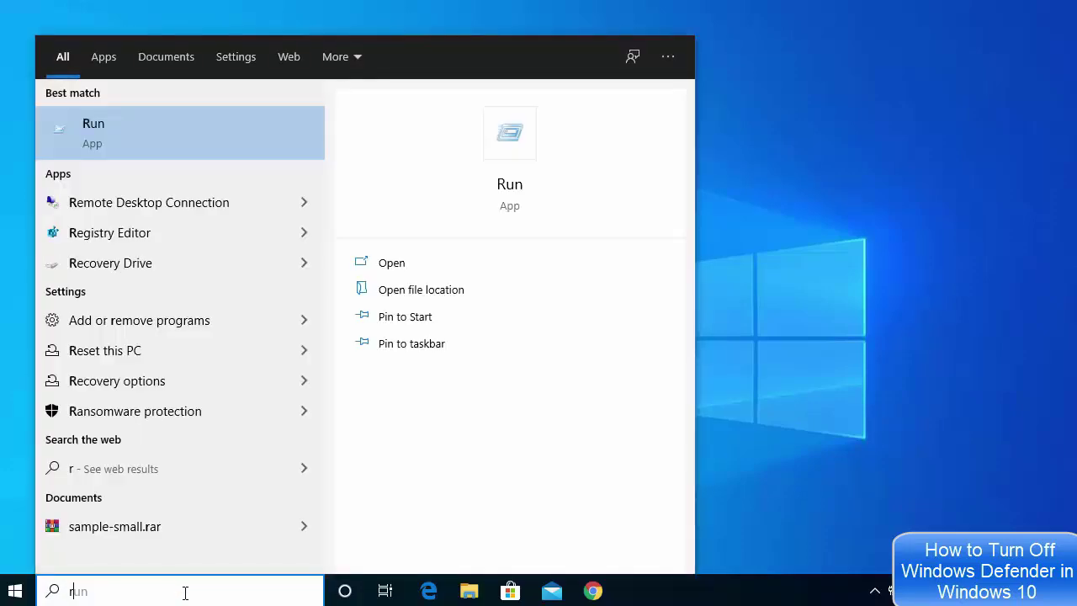
pyautogui.write('eg')
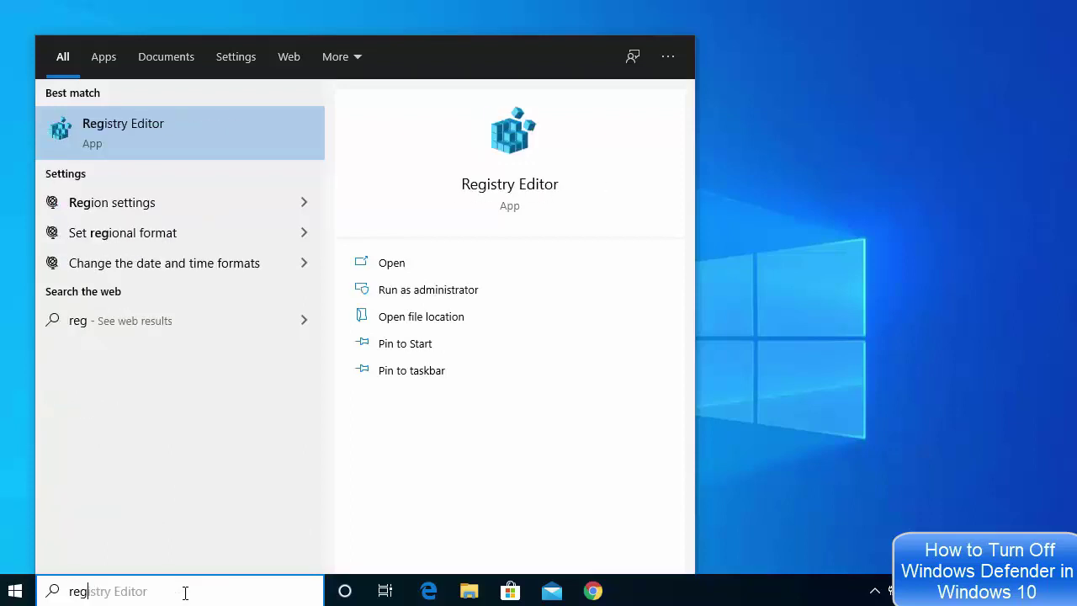
pyautogui.write('edit')
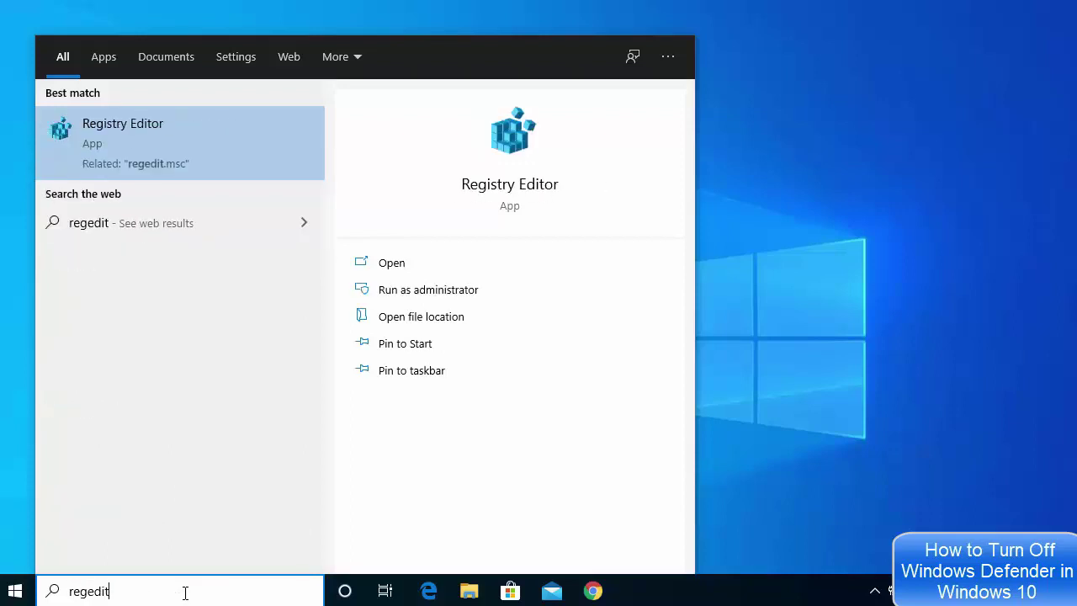
pyautogui.click(119, 134)
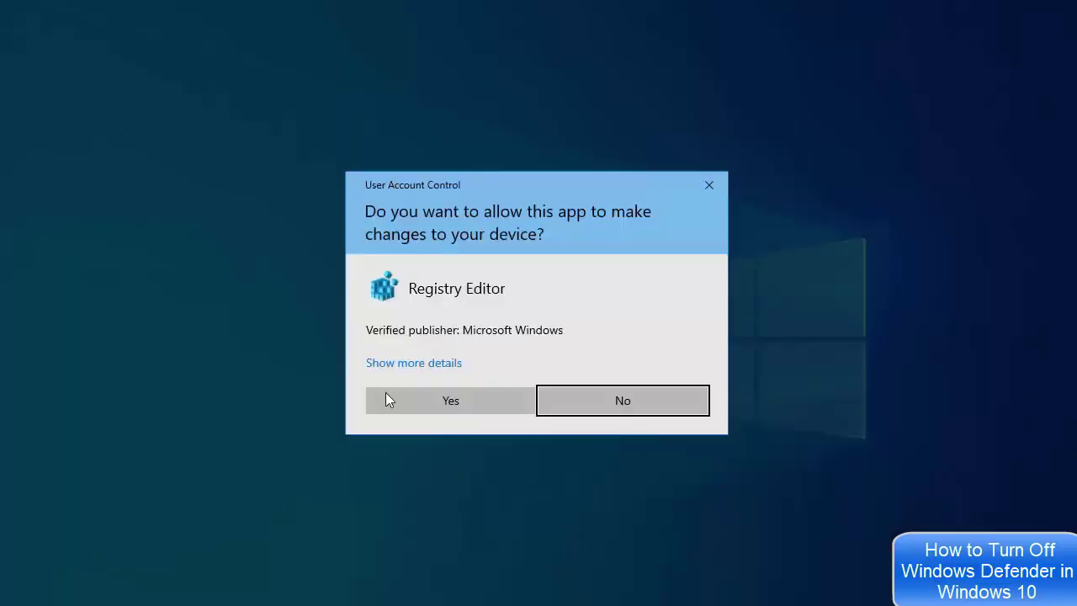
pyautogui.click(414, 405)
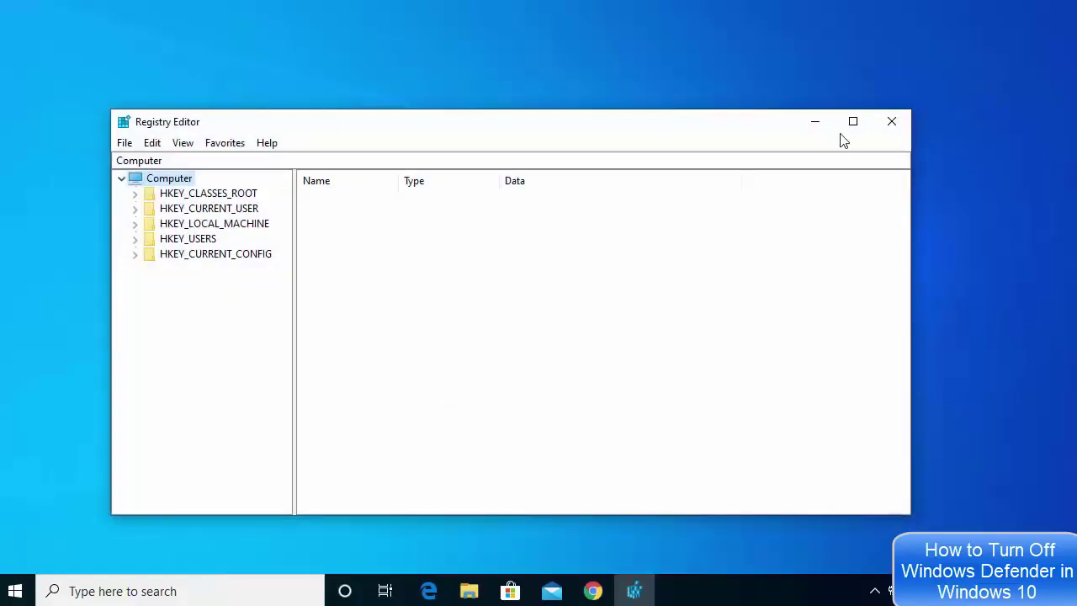
pyautogui.click(853, 125)
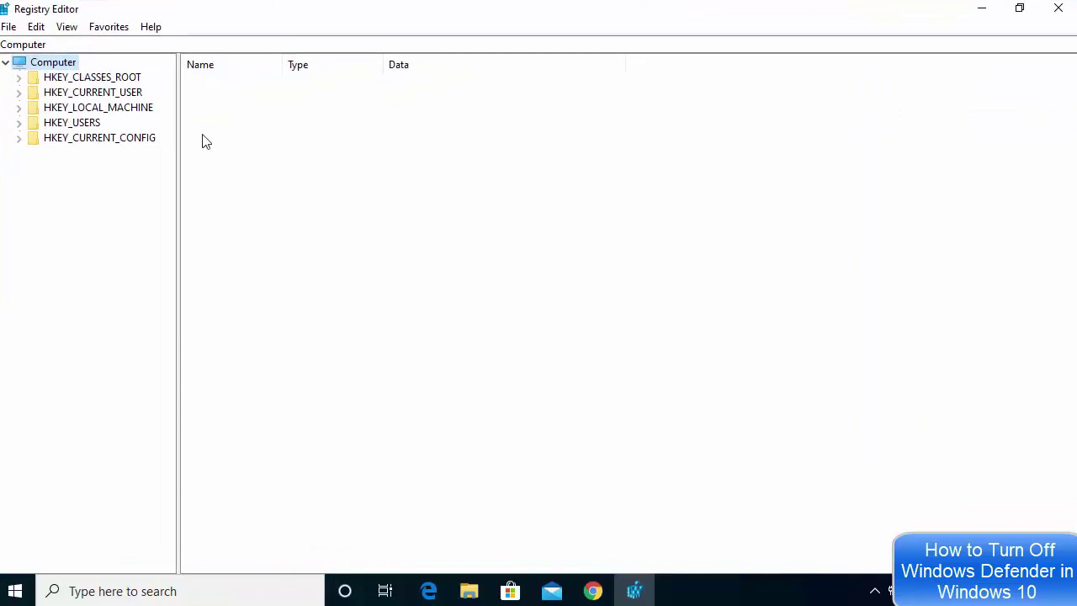
pyautogui.doubleClick(429, 10)
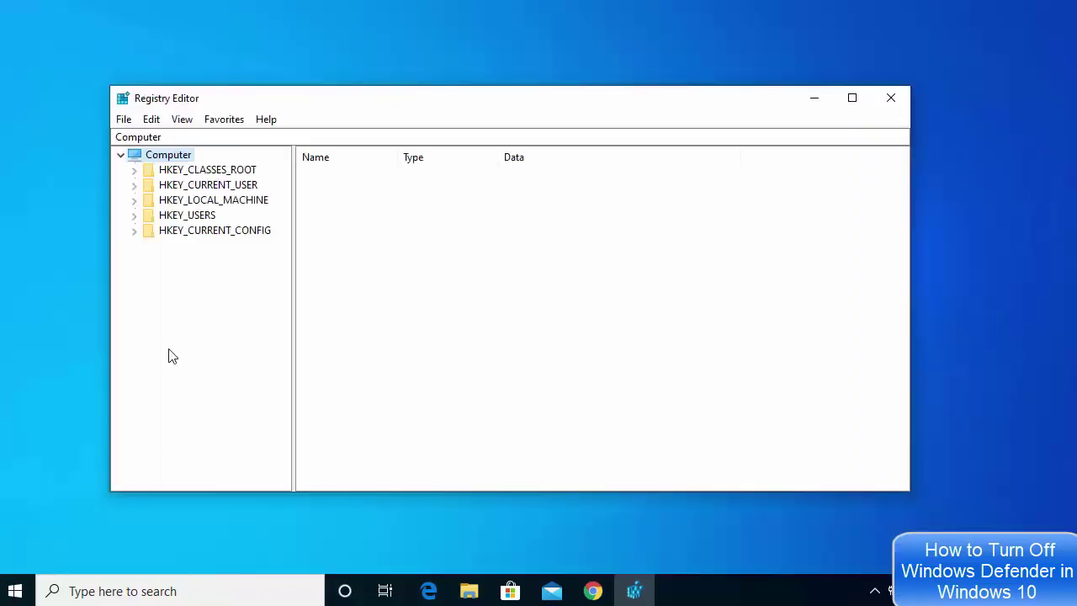
# Open the registry key HKEY_LOCAL_MACHINE\SOFTWARE\Policies\Microsoft\Windows Defender and widen the key tree so the full key names fit
pyautogui.click(135, 201)
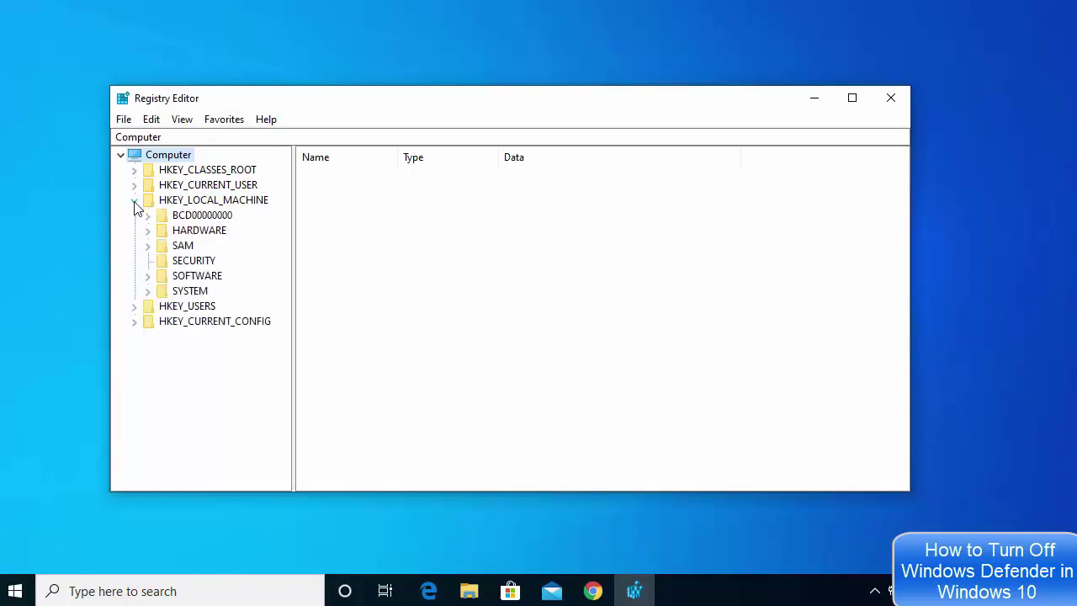
pyautogui.click(148, 276)
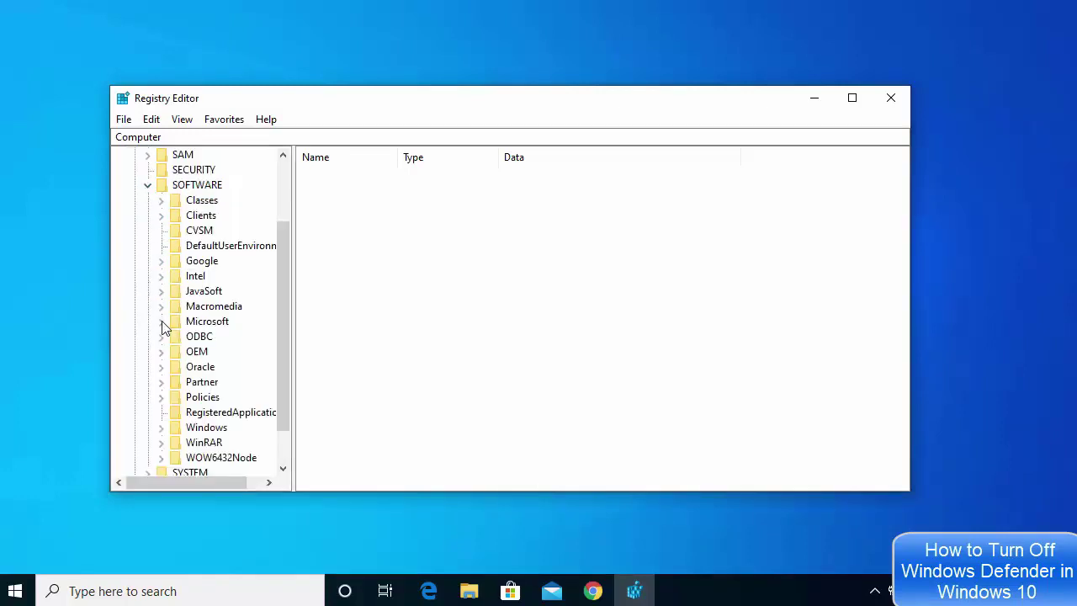
pyautogui.click(162, 399)
pyautogui.scroll(-1, 162, 359)
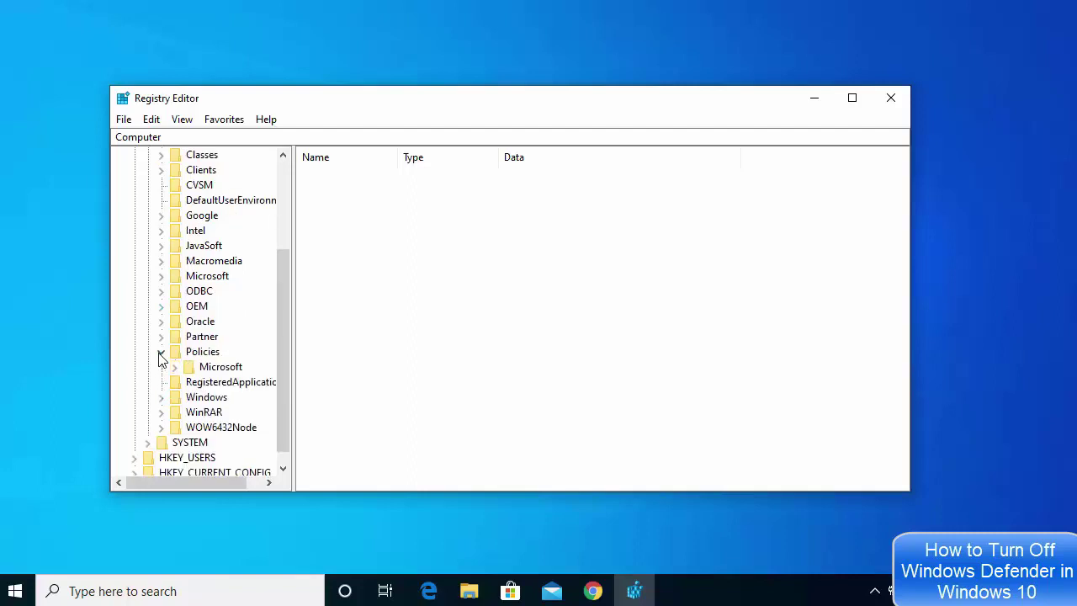
pyautogui.click(174, 367)
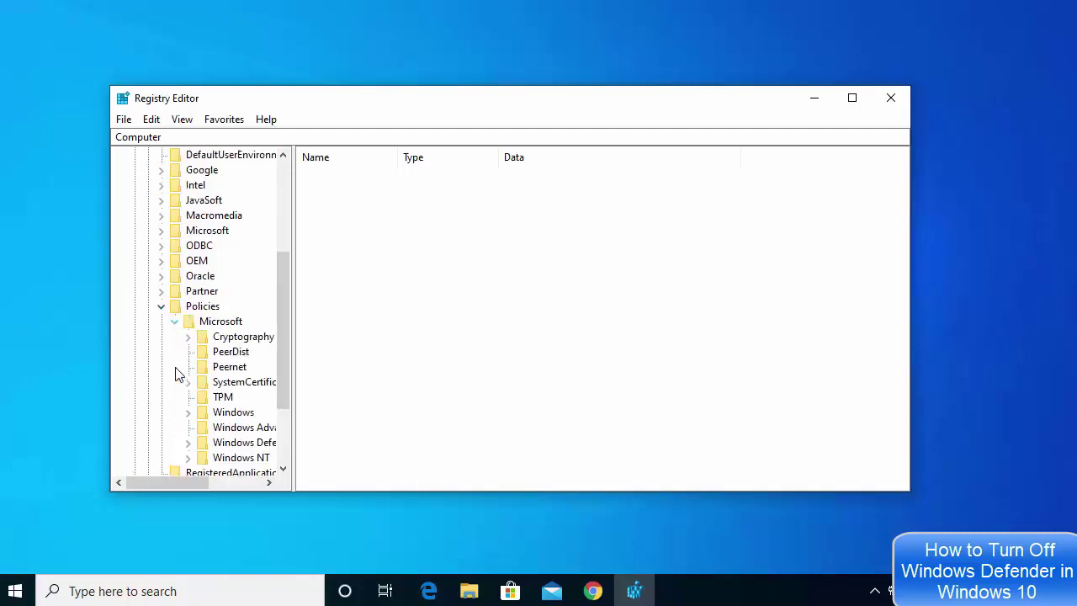
pyautogui.scroll(-1, 172, 360)
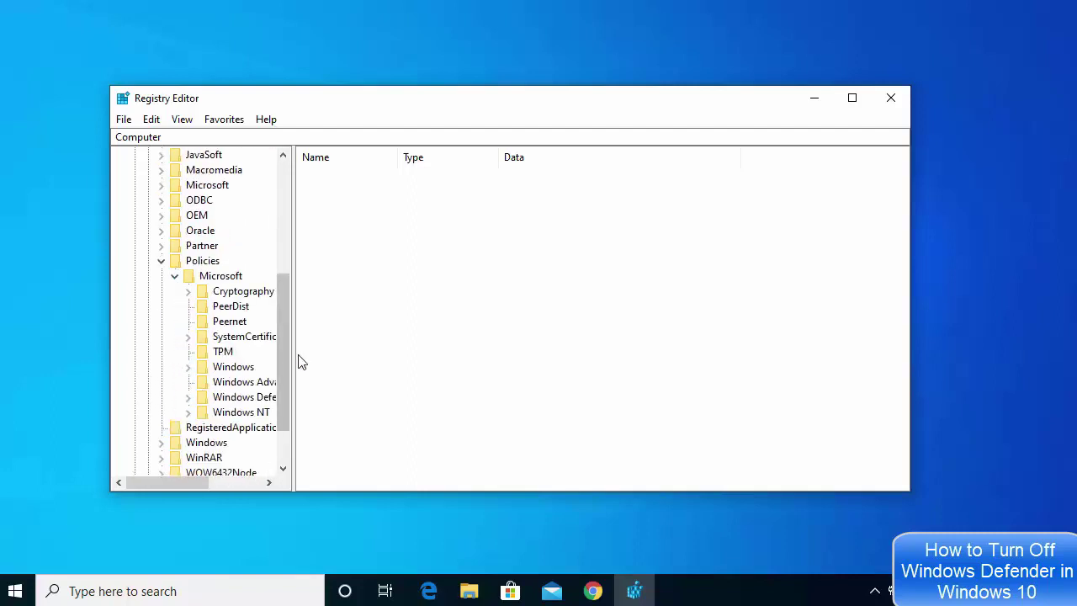
pyautogui.moveTo(293, 362); pyautogui.dragTo(407, 364)
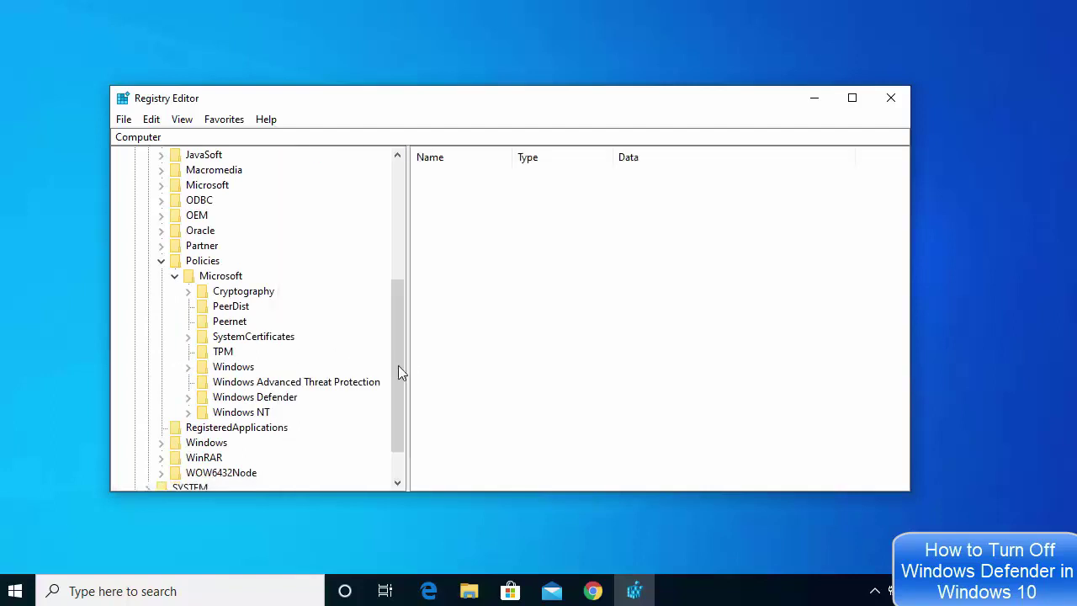
pyautogui.click(244, 402)
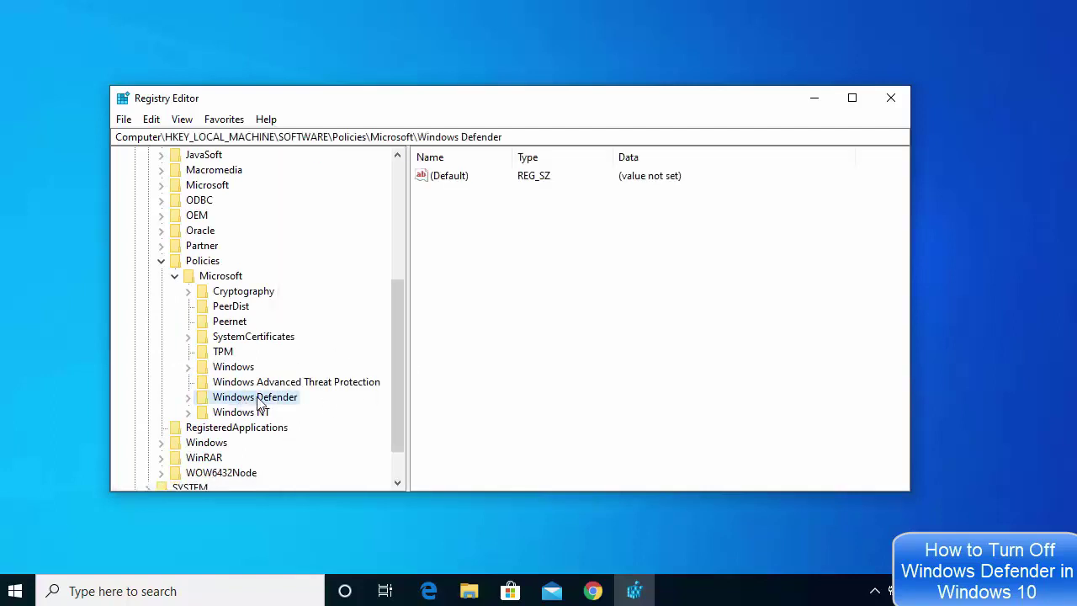
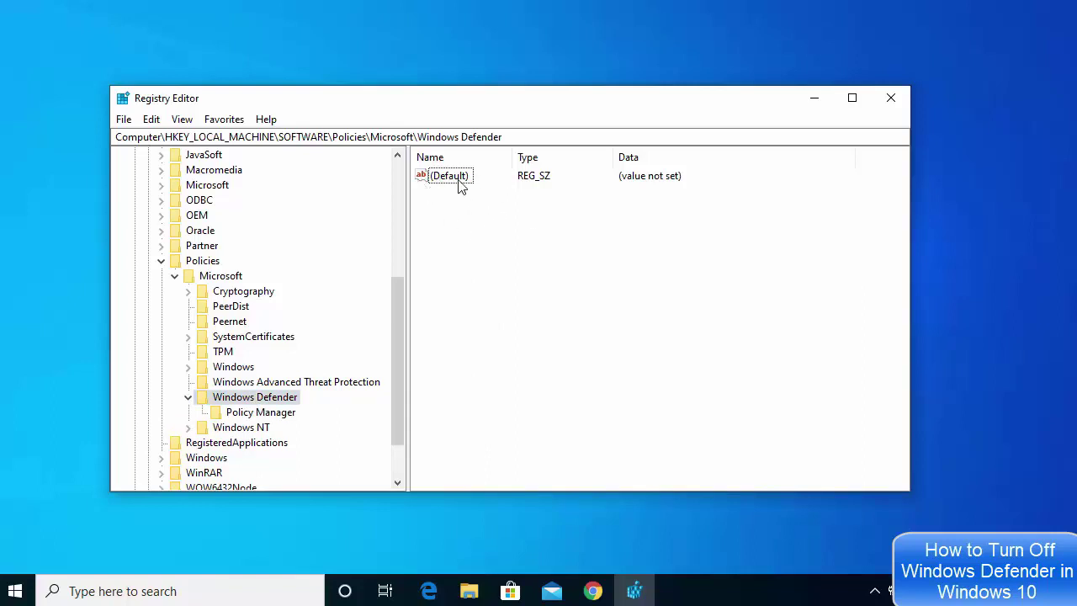
# Create a new DWORD (32-bit) value named DisableAntiSpyware in the Windows Defender key
pyautogui.rightClick(496, 234)
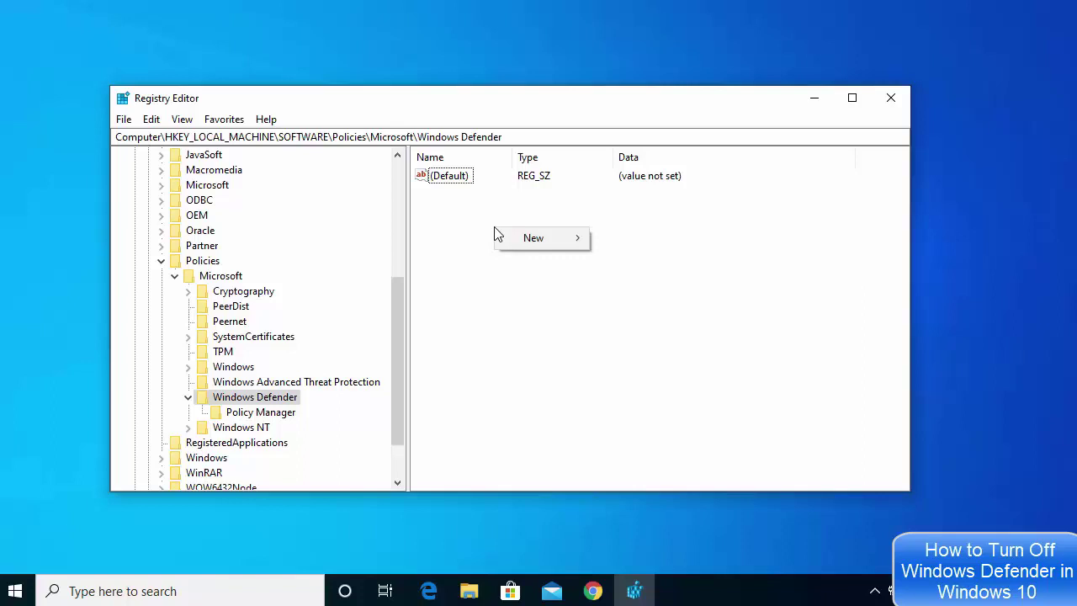
pyautogui.moveTo(522, 239)
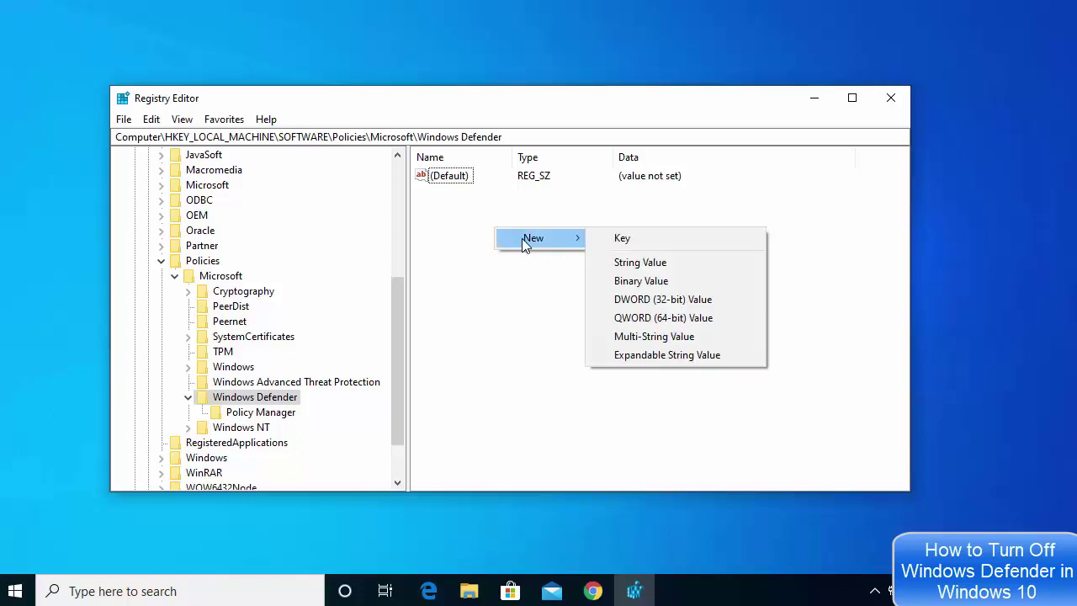
pyautogui.click(627, 301)
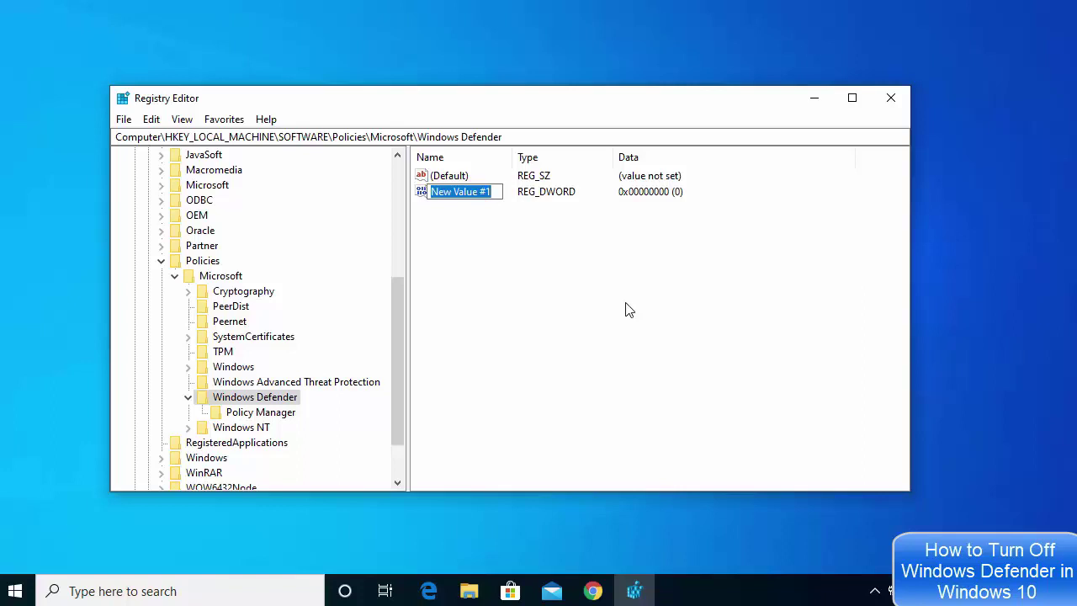
pyautogui.write('DisableAntiSpyware')
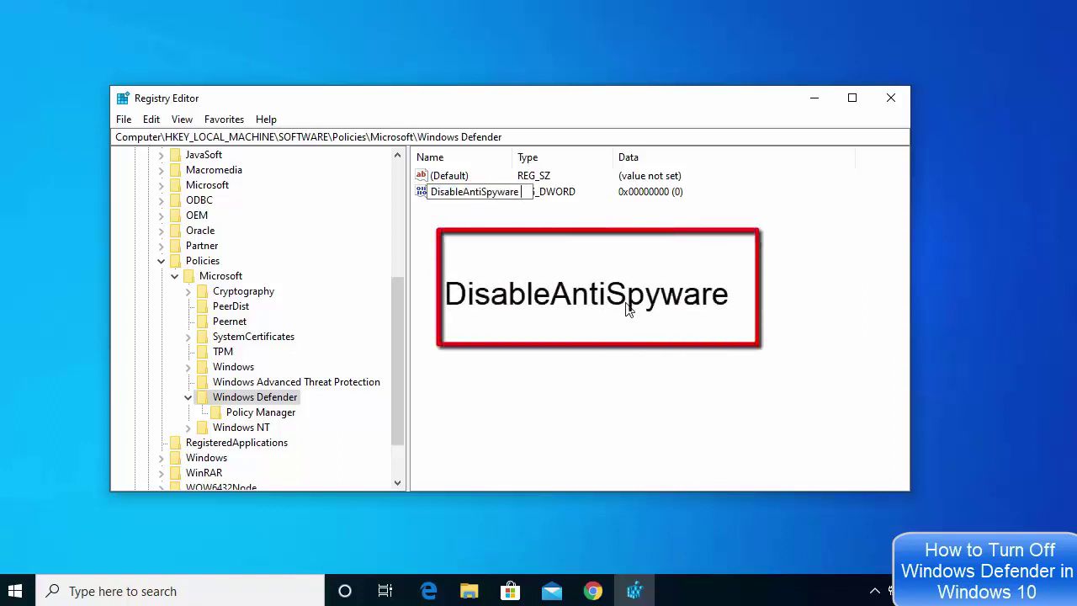
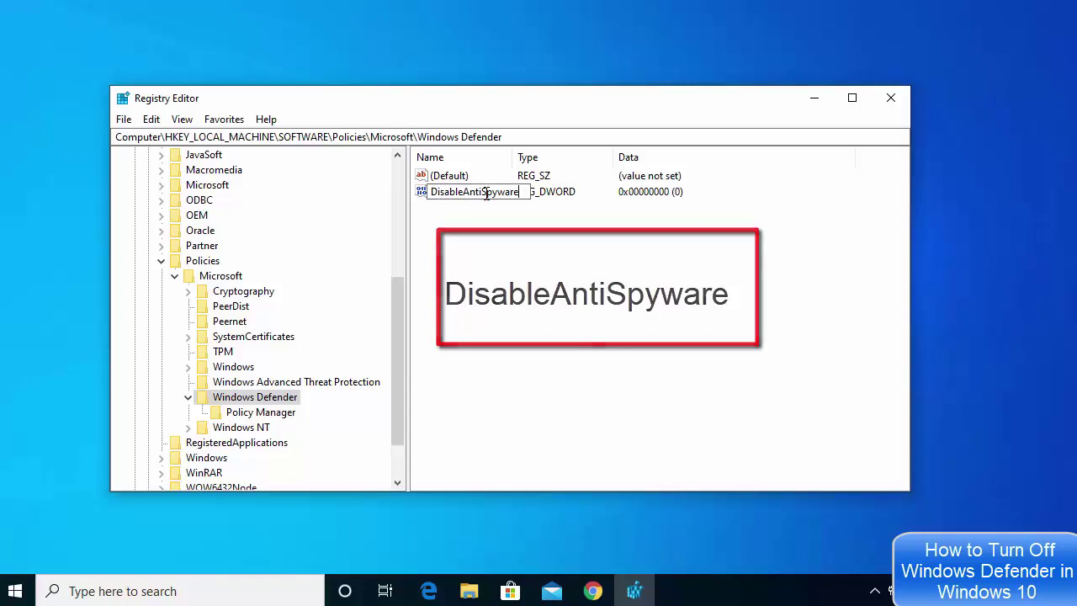
pyautogui.press('Return')
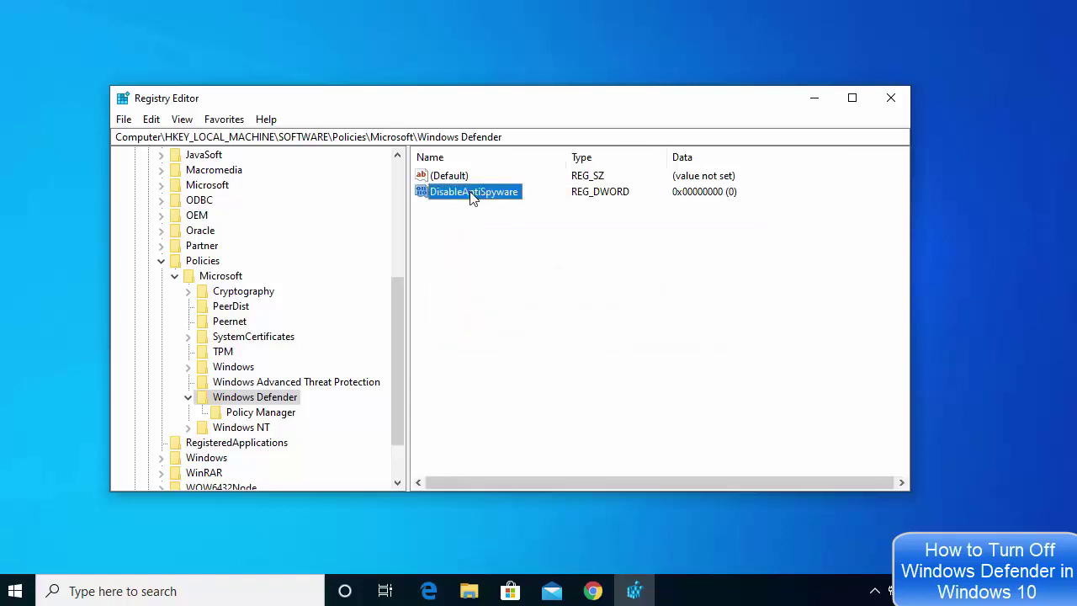
# Set the value data of DisableAntiSpyware to 1 with the hexadecimal base kept
pyautogui.doubleClick(471, 193)
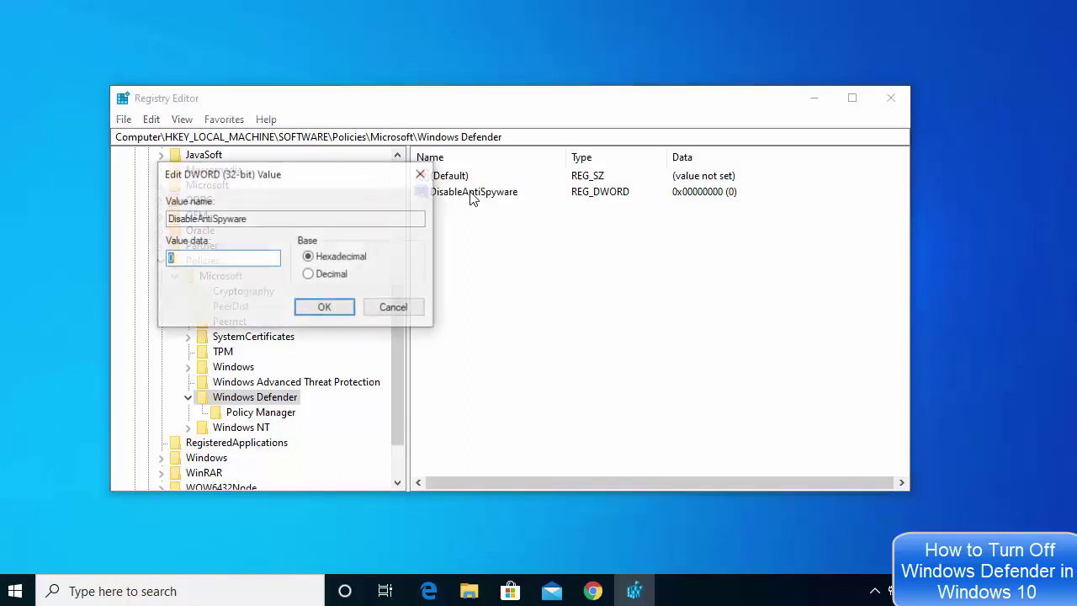
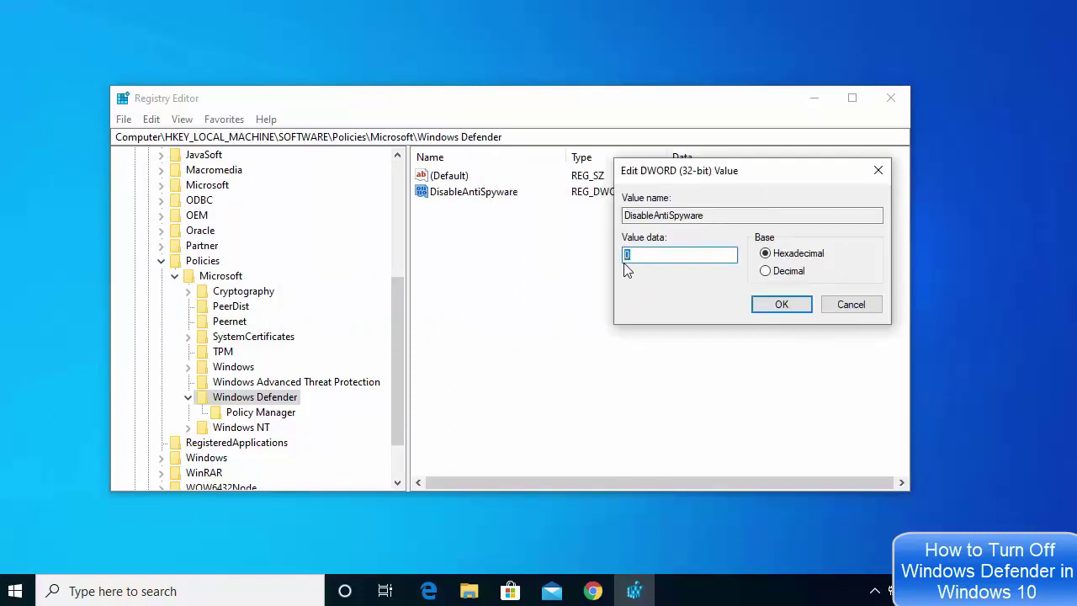
pyautogui.write('1')
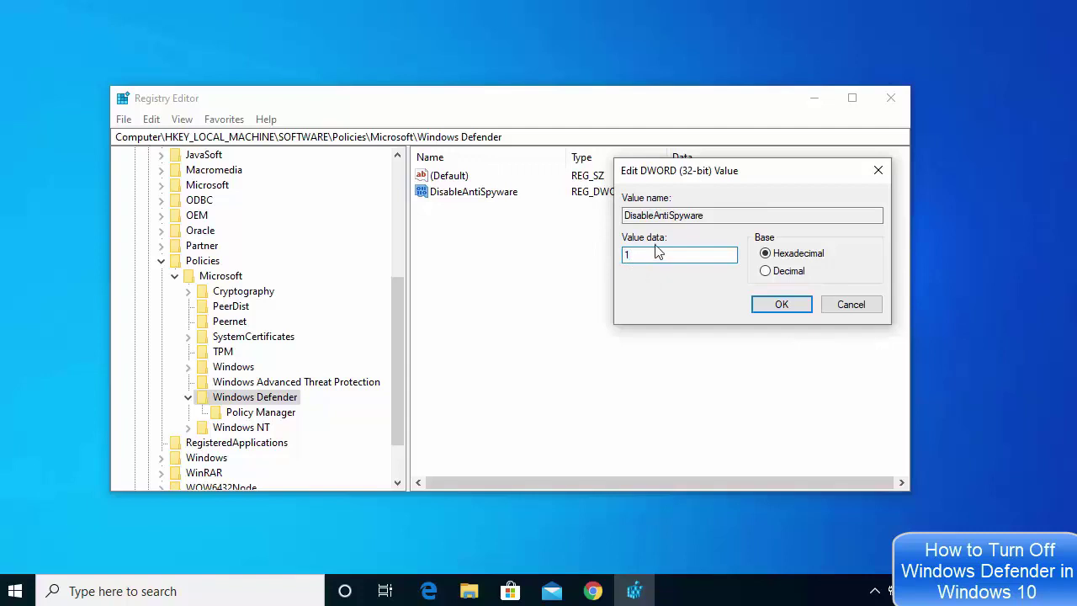
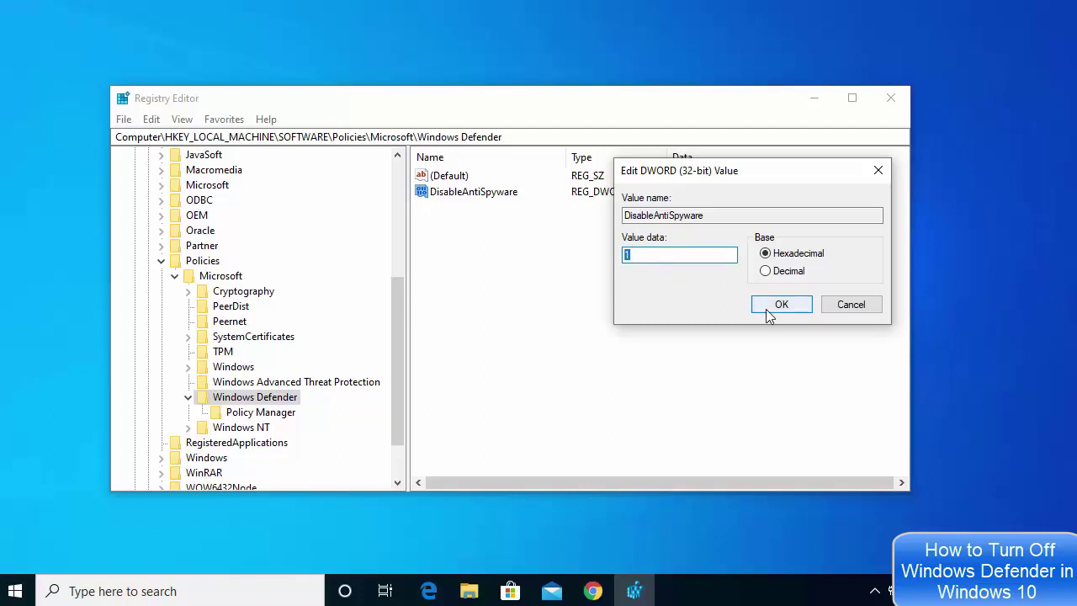
pyautogui.click(769, 308)
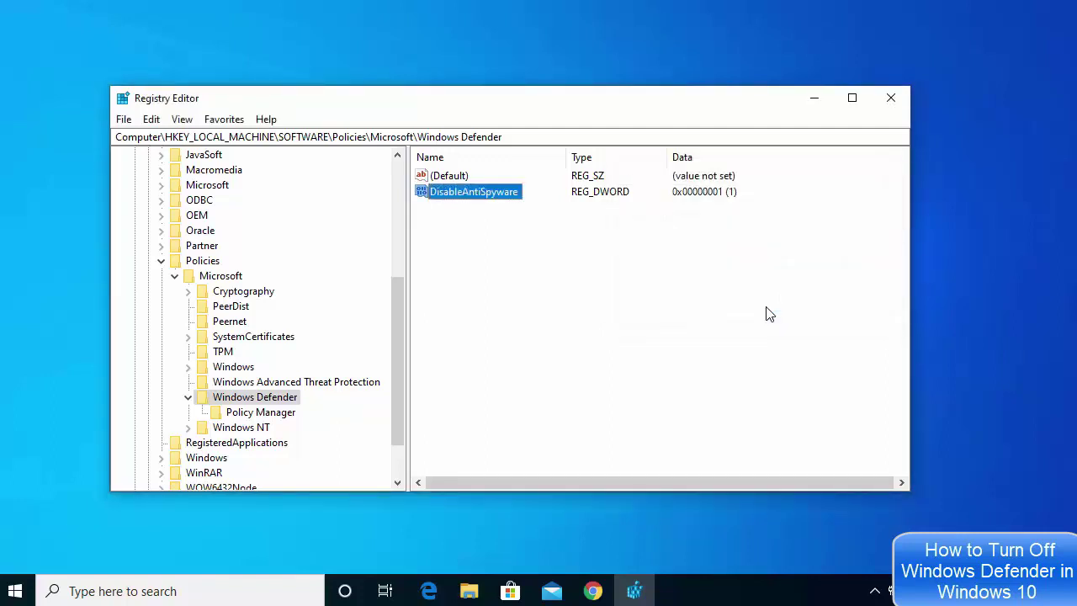
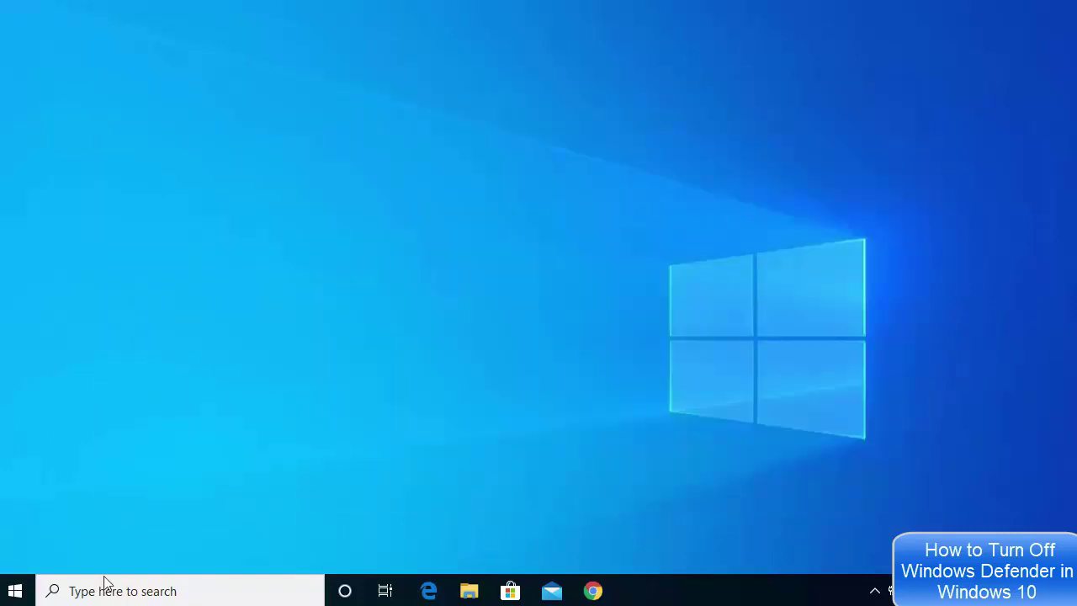
# Restart the computer
pyautogui.click(15, 591)
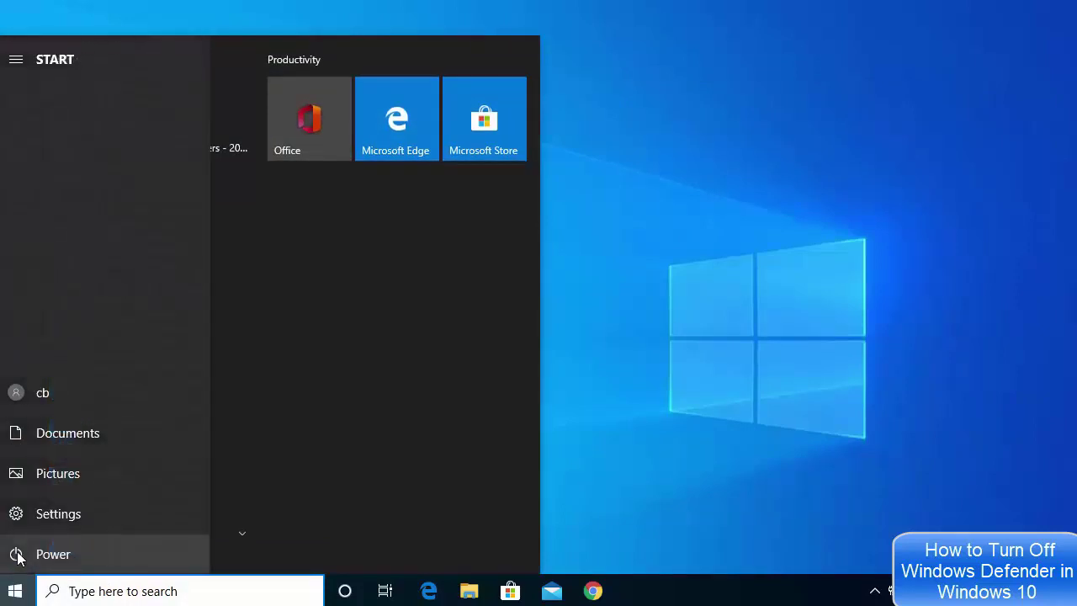
pyautogui.click(17, 556)
pyautogui.click(38, 515)
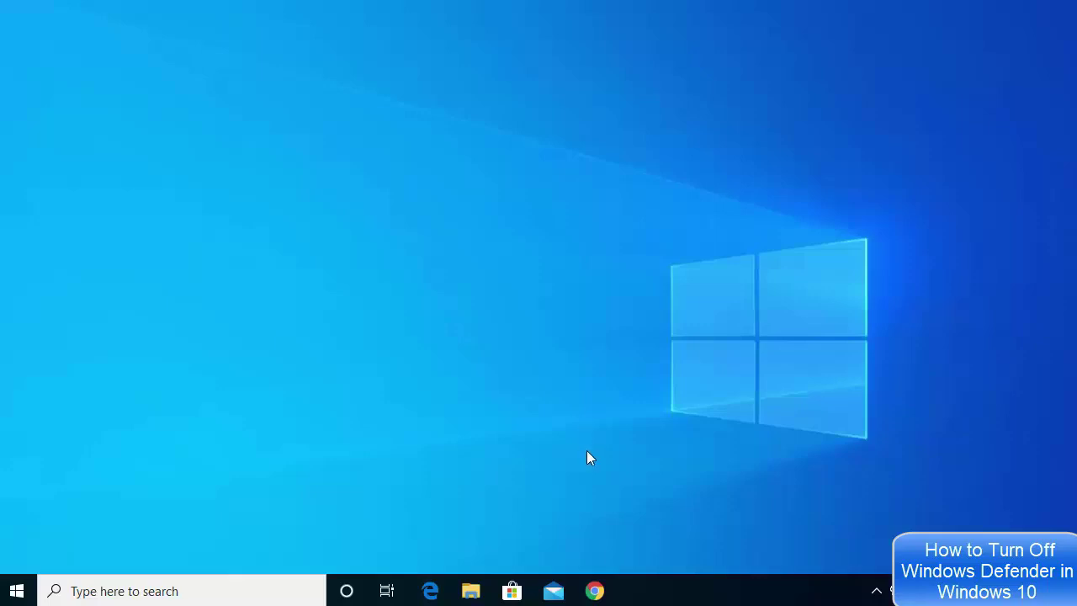
# Open the virus & threat protection settings of Windows Security through Update & Security in Windows Settings to check real-time protection
pyautogui.click(18, 592)
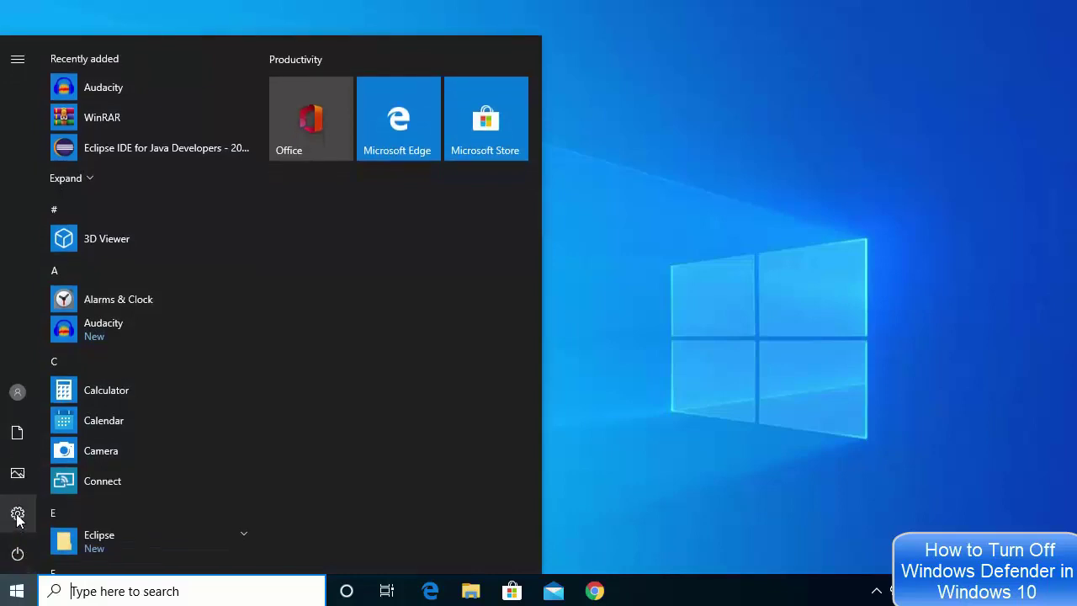
pyautogui.moveTo(17, 520)
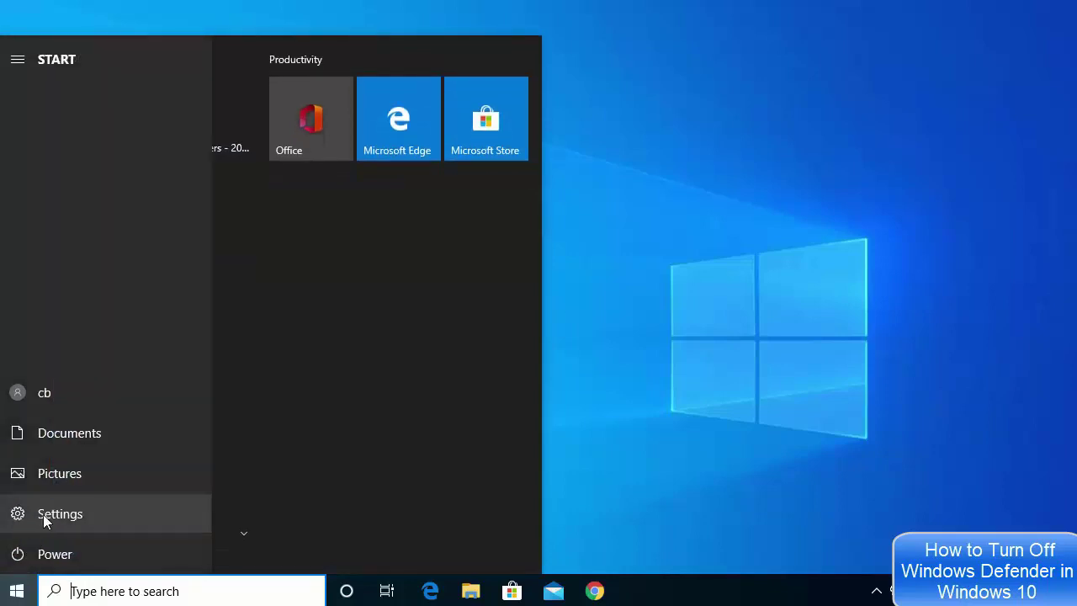
pyautogui.click(47, 516)
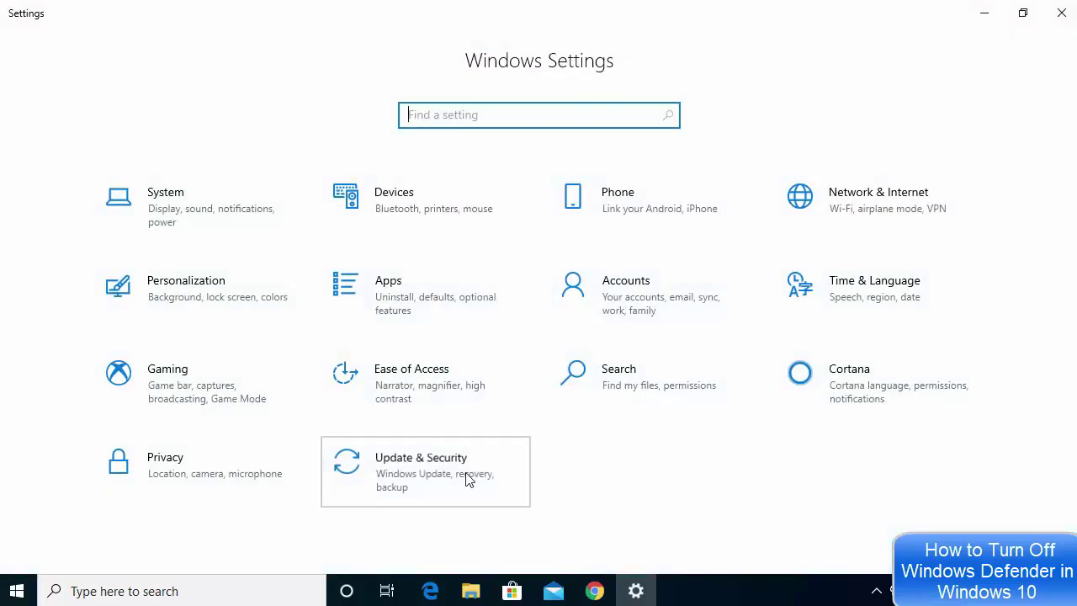
pyautogui.click(468, 479)
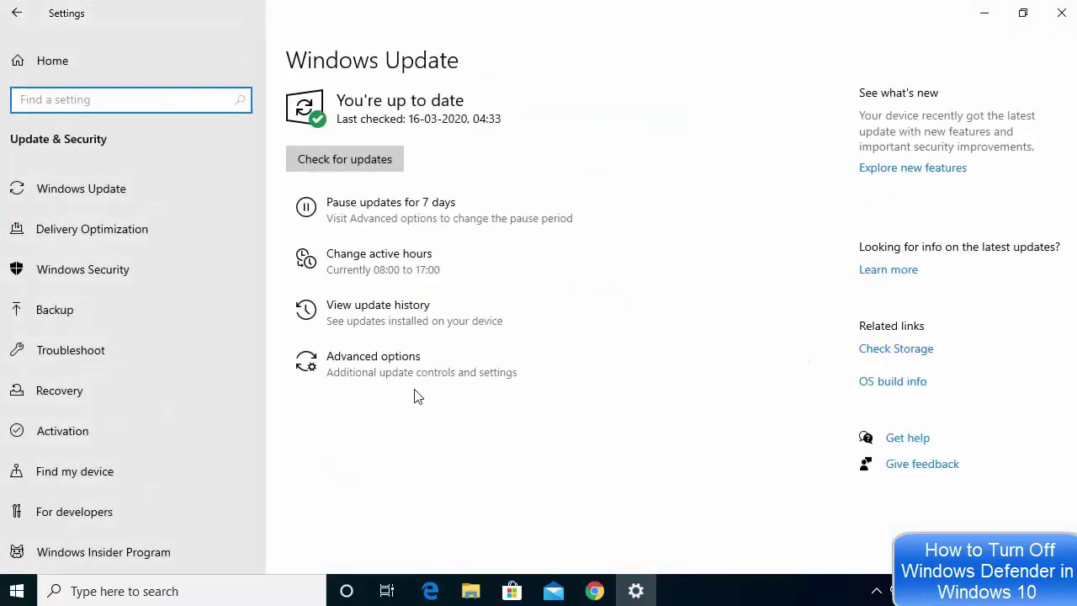
pyautogui.click(134, 274)
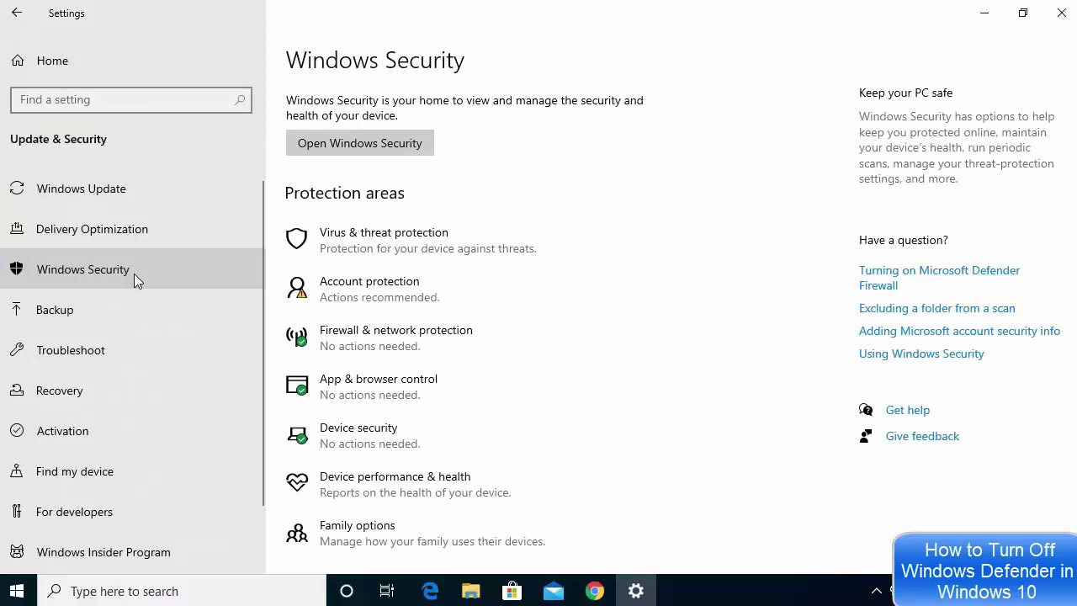
pyautogui.click(367, 249)
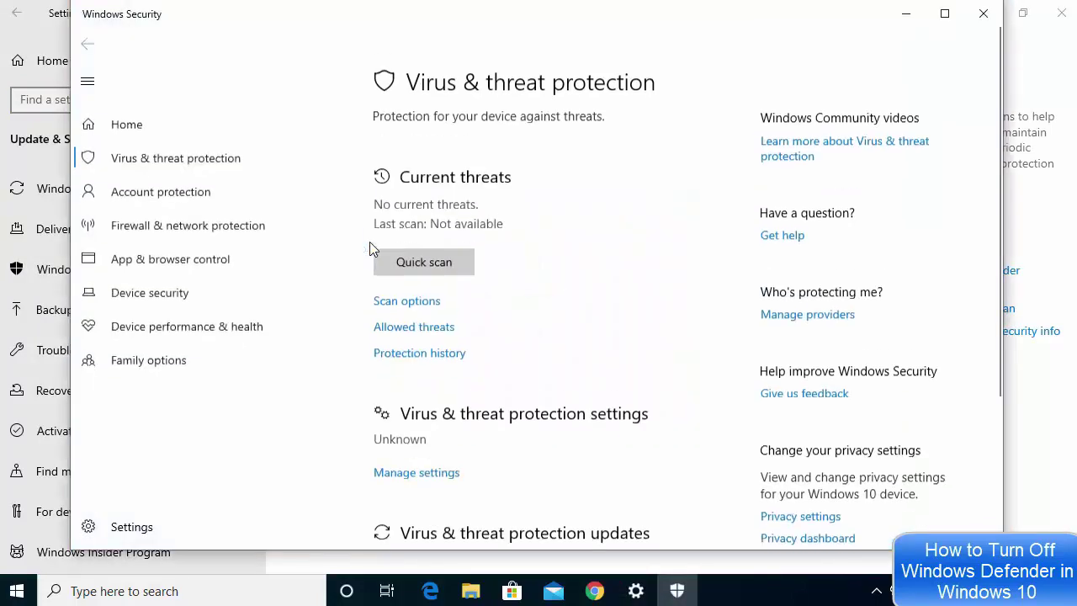
pyautogui.scroll(-3, 568, 320)
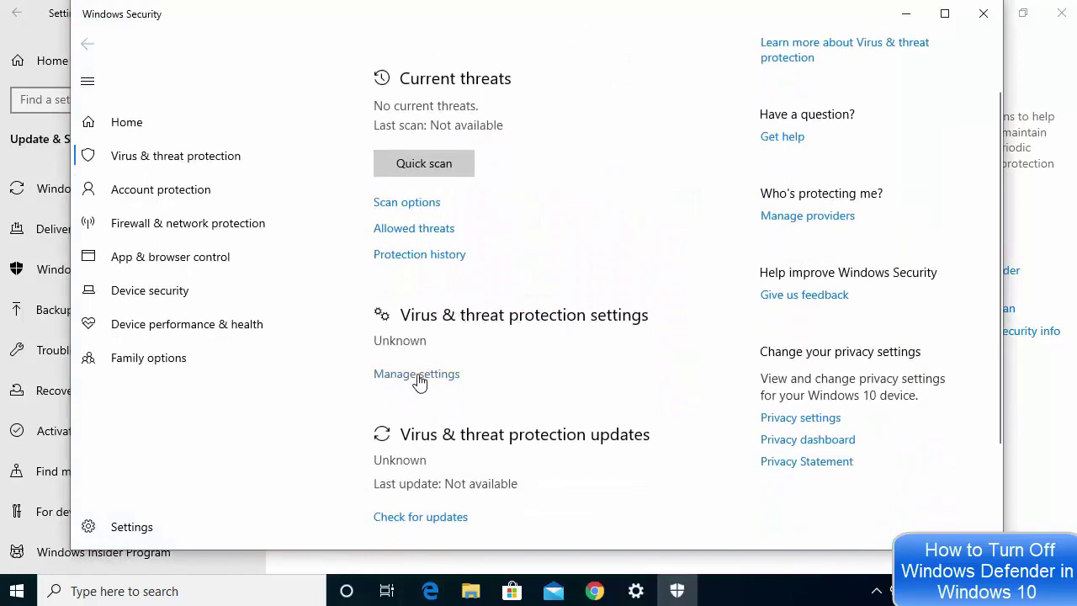
pyautogui.click(419, 374)
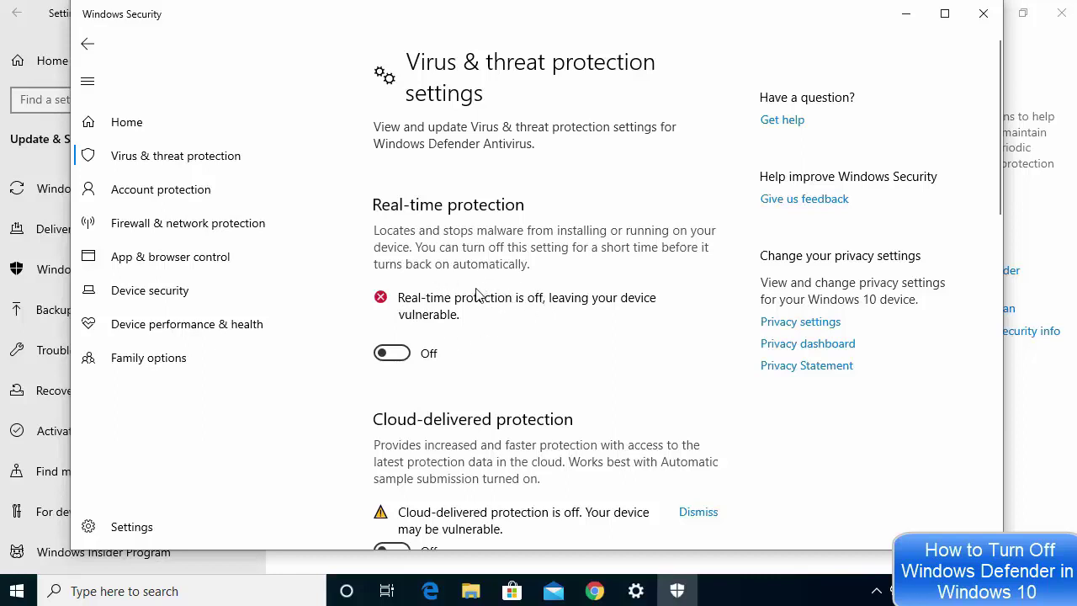
# Try to switch real-time protection on, allowing the app to make changes, and close the Windows Security and Settings windows
pyautogui.click(392, 354)
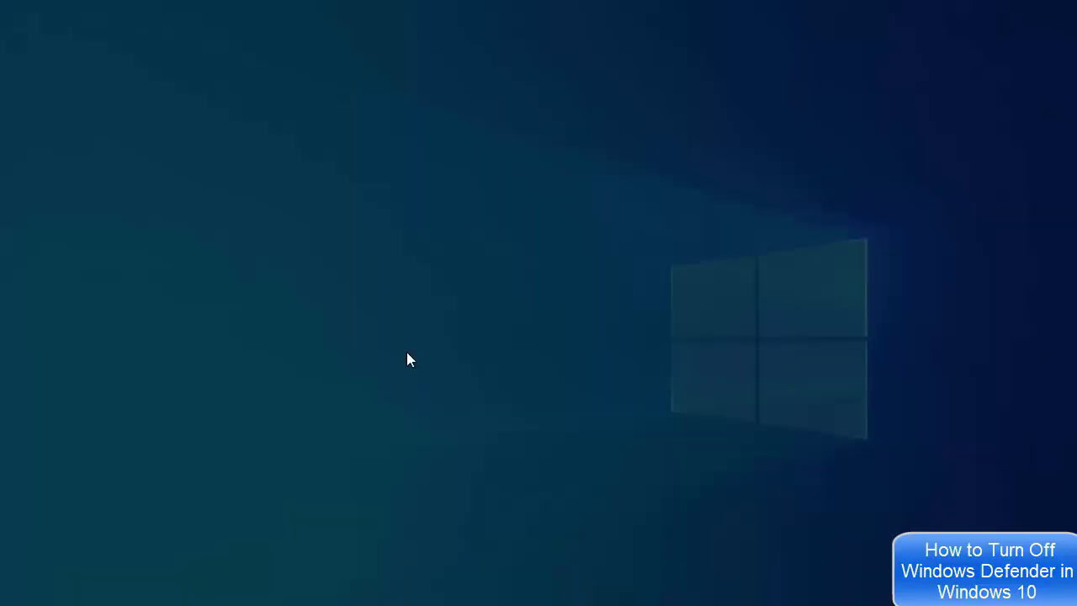
pyautogui.click(456, 400)
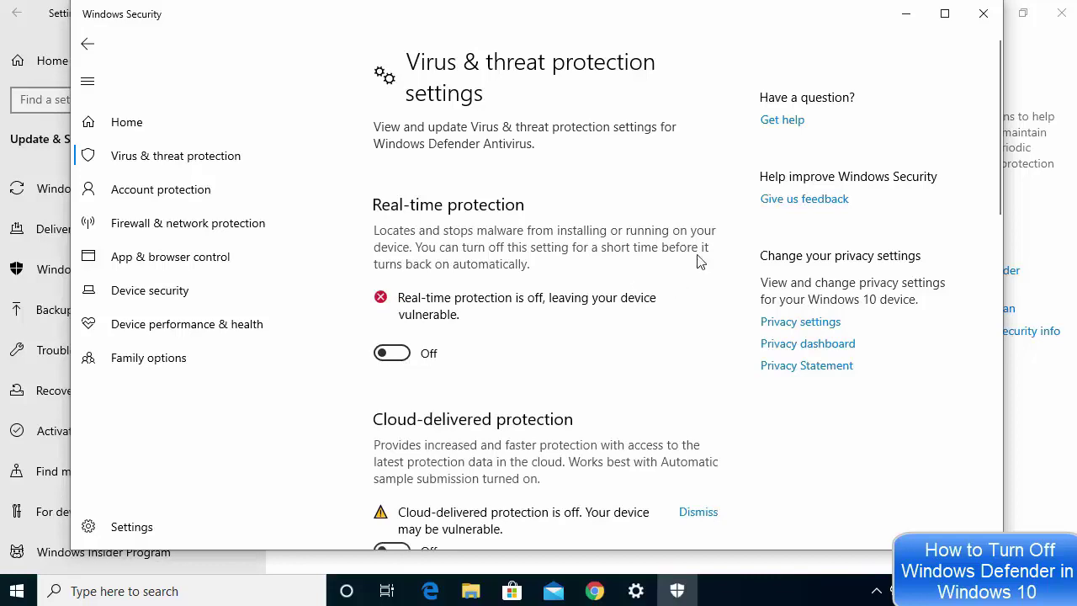
pyautogui.click(983, 14)
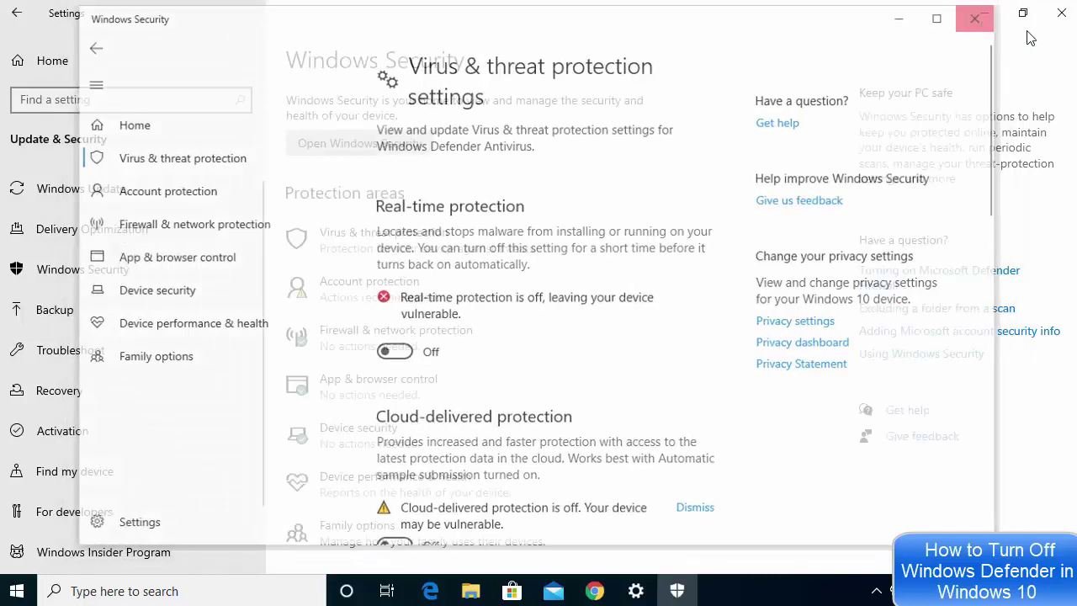
pyautogui.click(1060, 14)
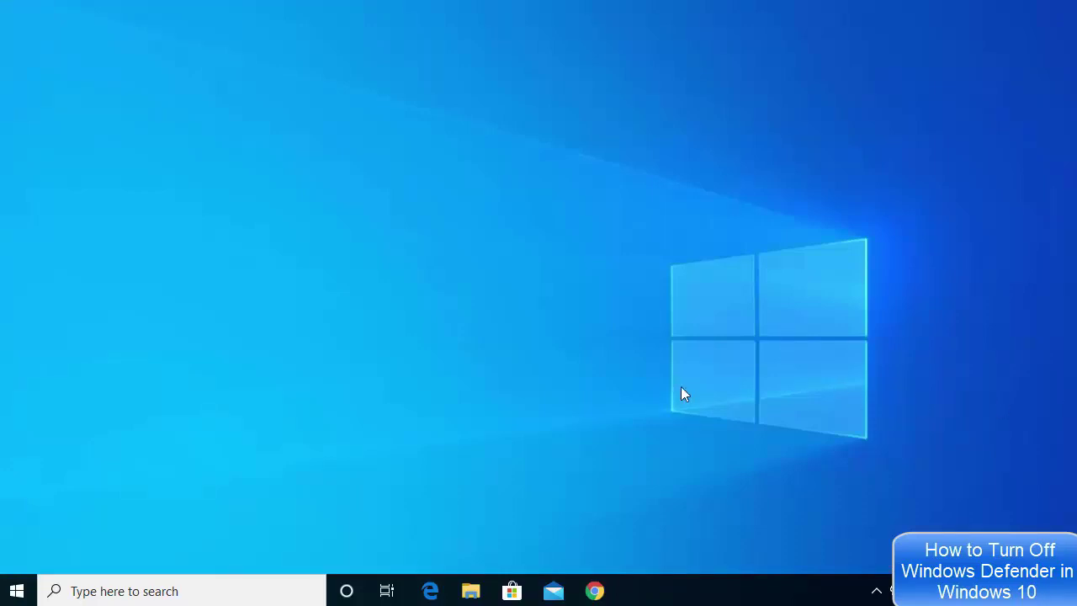
# Search Windows for "regedt", open Registry Editor and allow it to make changes to the device
pyautogui.click(196, 585)
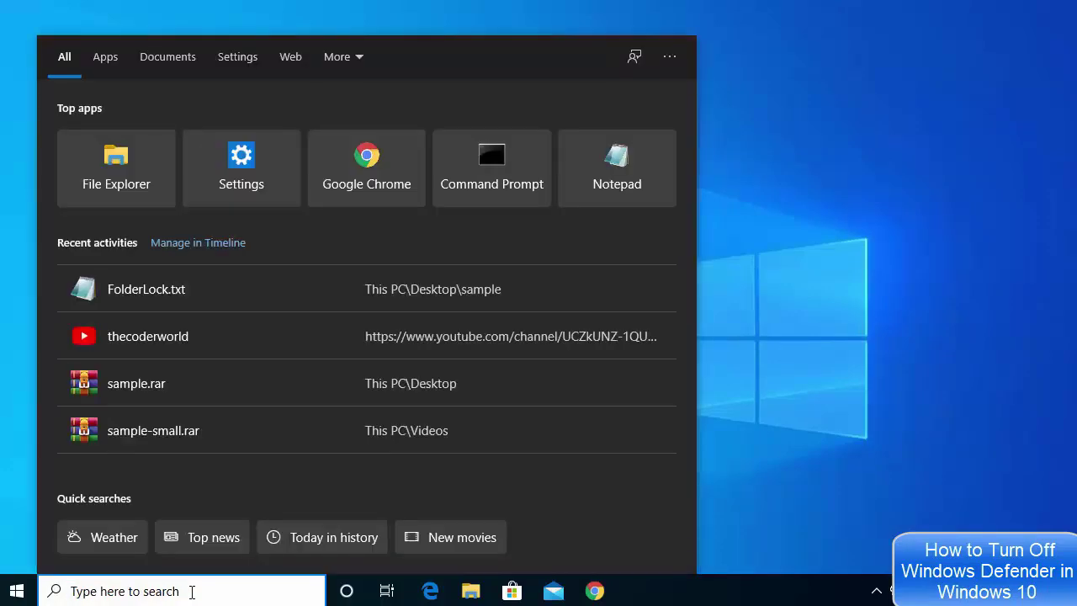
pyautogui.click(193, 589)
pyautogui.write('r')
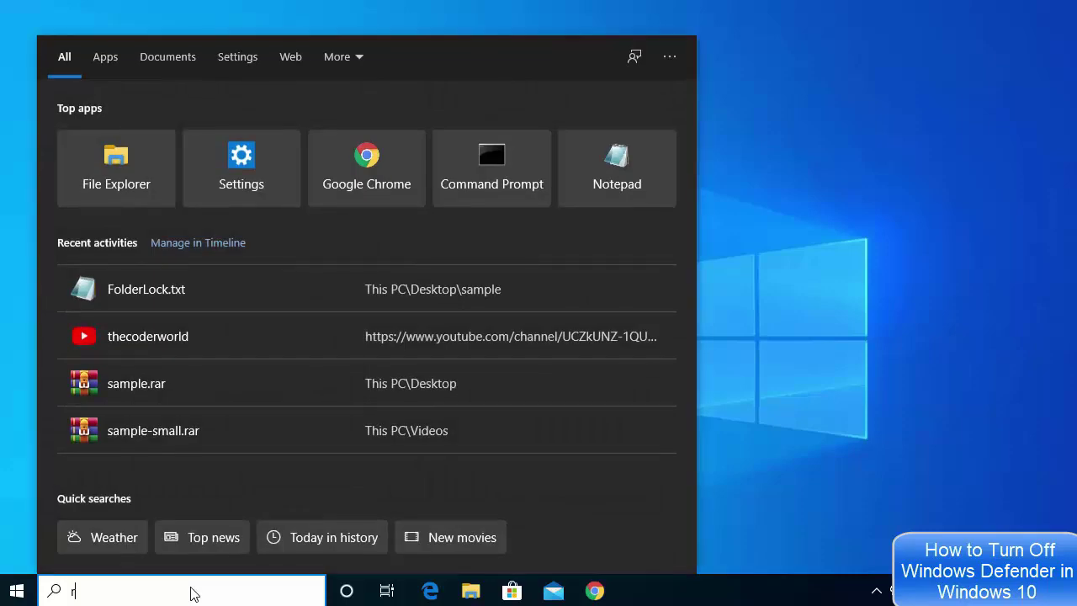
pyautogui.write('ege')
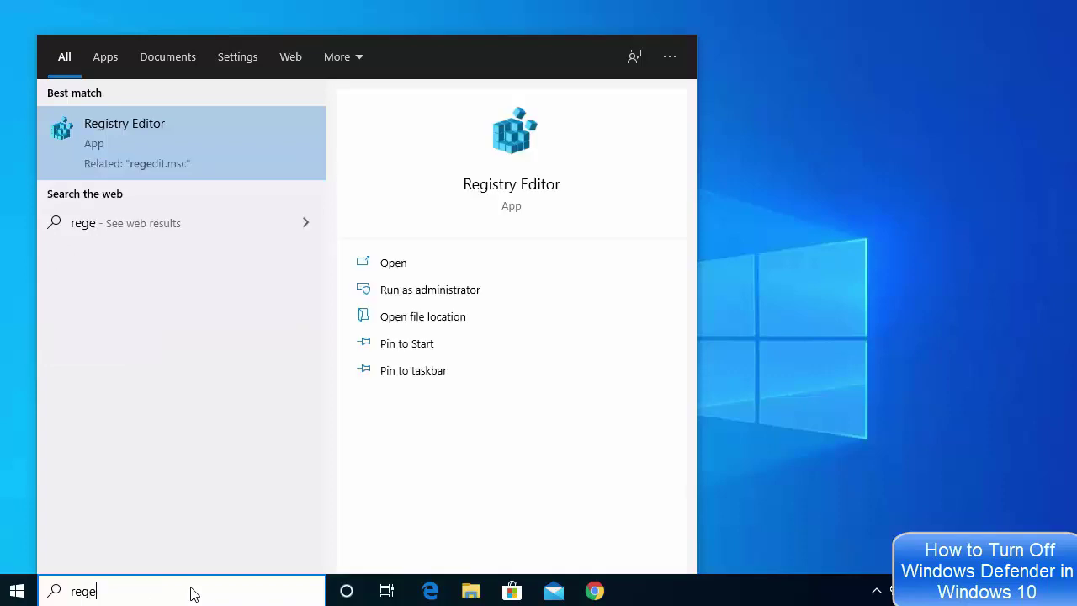
pyautogui.write('dt')
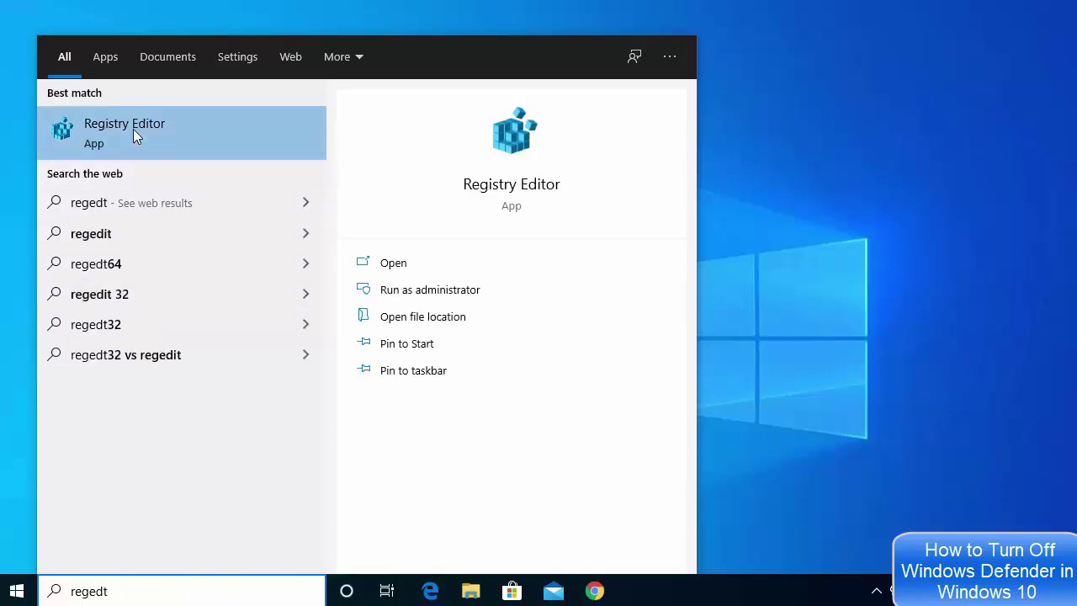
pyautogui.click(133, 131)
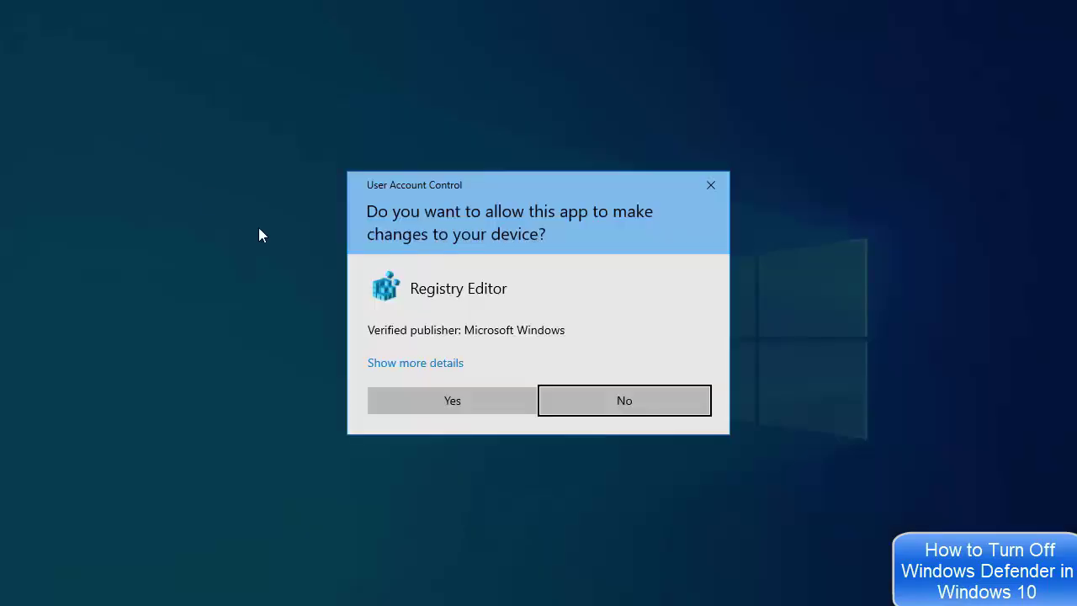
pyautogui.click(423, 397)
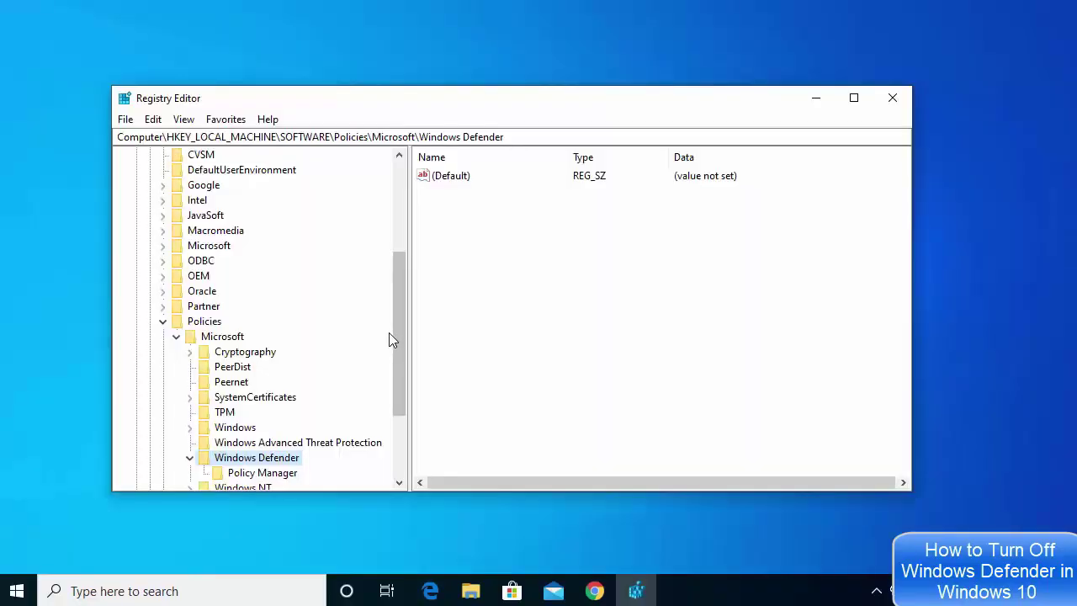
# Create a DWORD (32-bit) value named DisableAntiSpyware again in the HKEY_LOCAL_MACHINE\SOFTWARE\Policies\Microsoft\Windows Defender key
pyautogui.moveTo(395, 329); pyautogui.dragTo(394, 217)
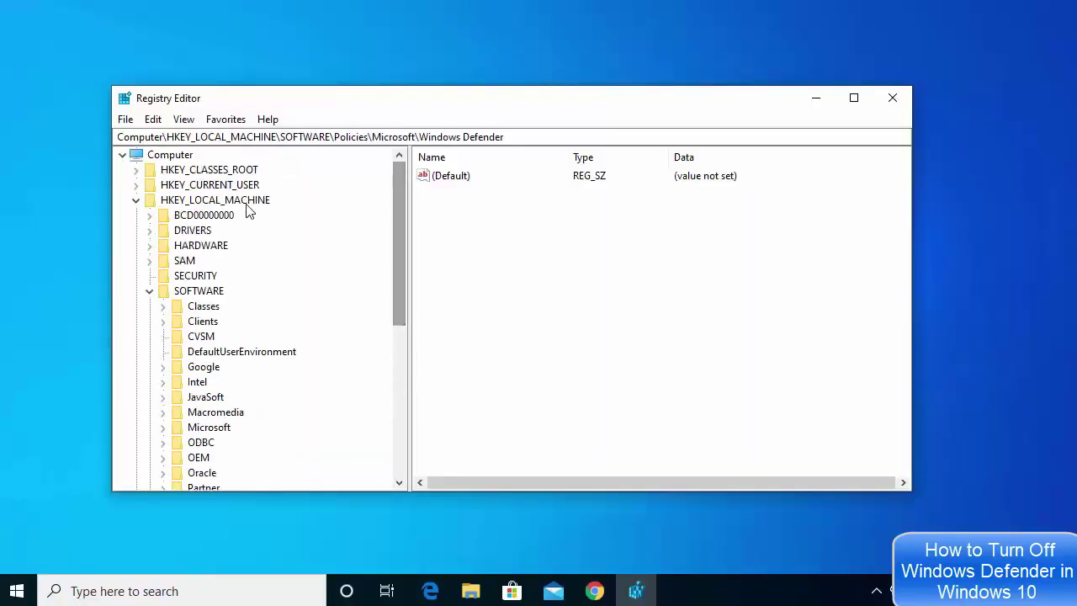
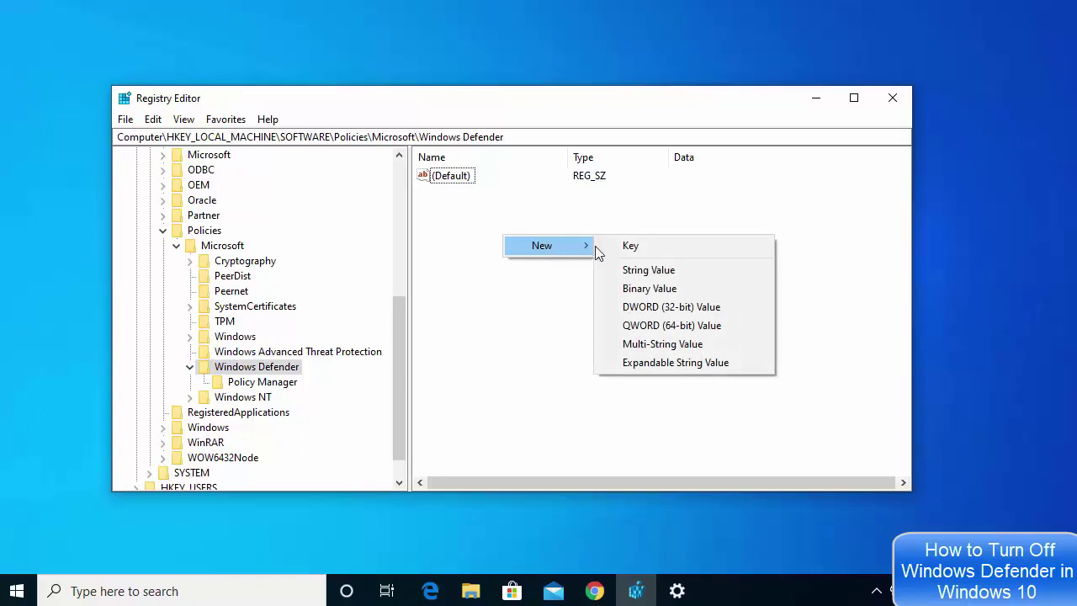
pyautogui.click(655, 308)
pyautogui.write('DisableAntiSpyware')
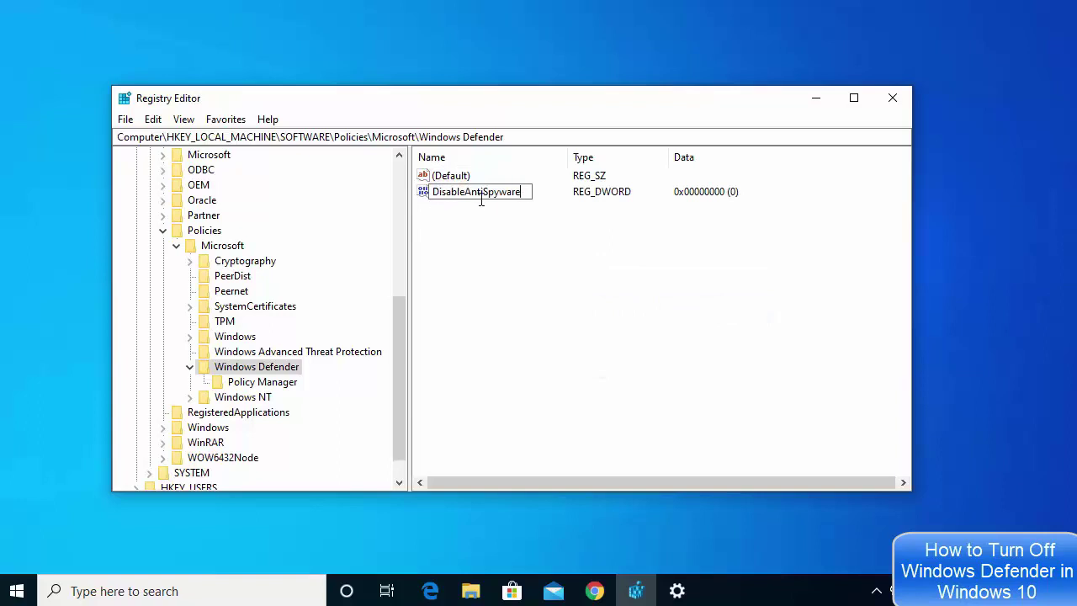
pyautogui.press('Return')
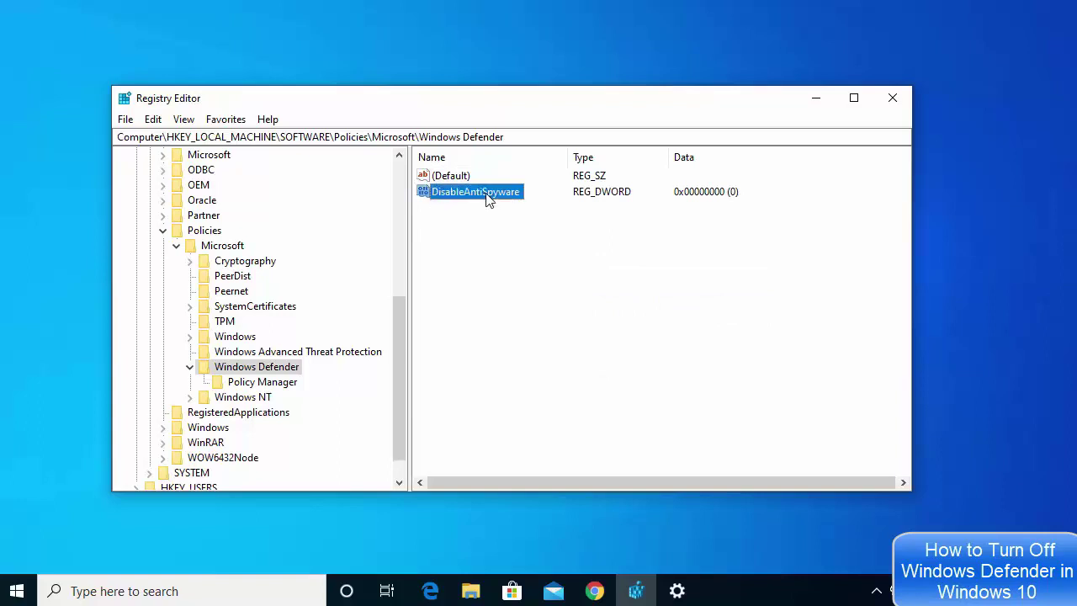
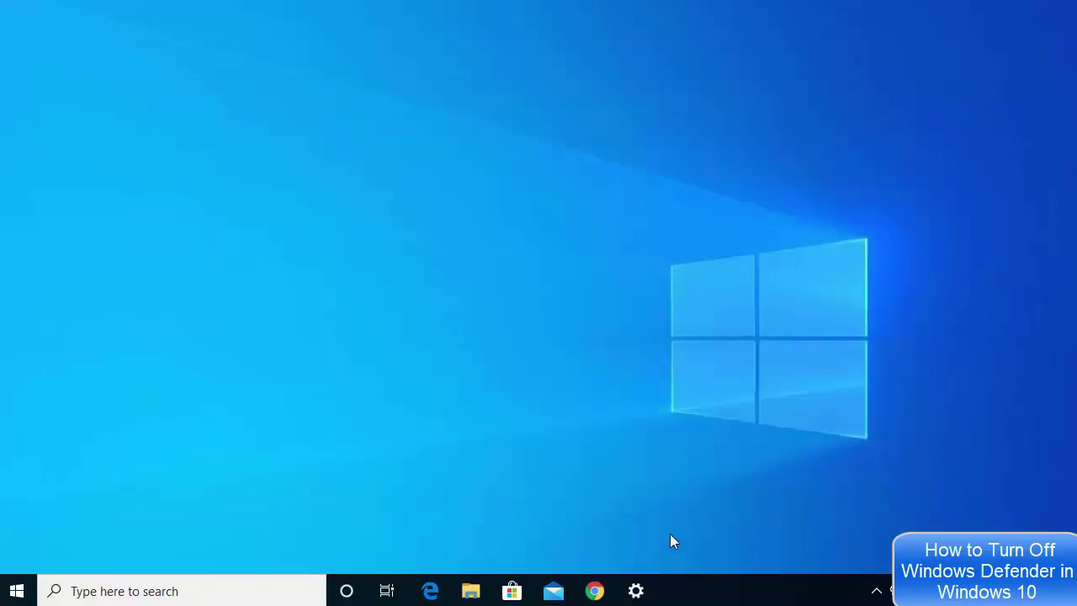
# Switch to Settings, examine the real-time protection state in the virus & threat protection settings, and close Windows Security
pyautogui.click(636, 591)
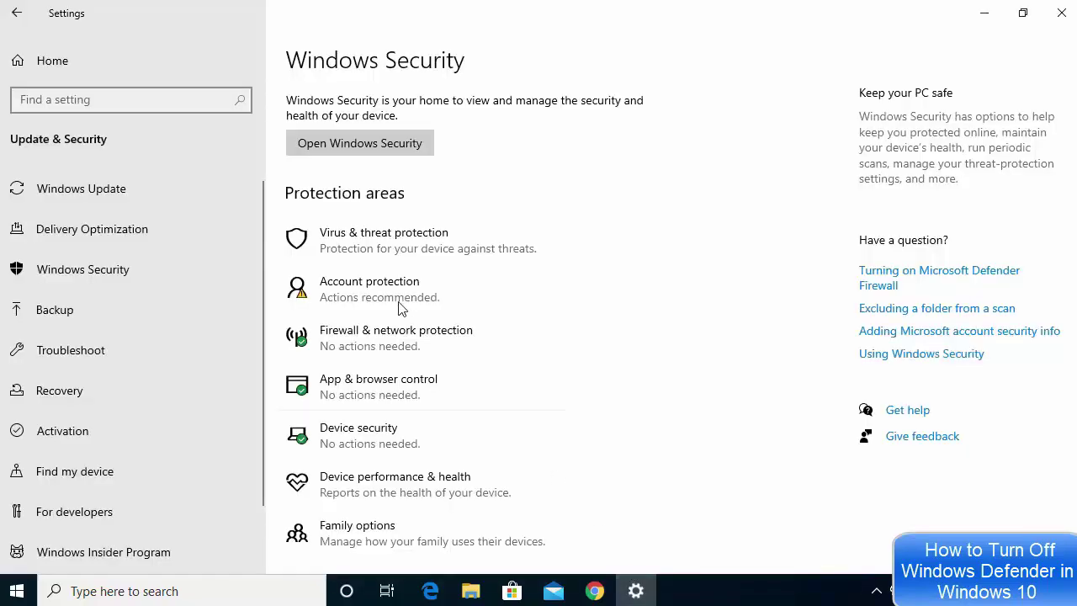
pyautogui.click(381, 254)
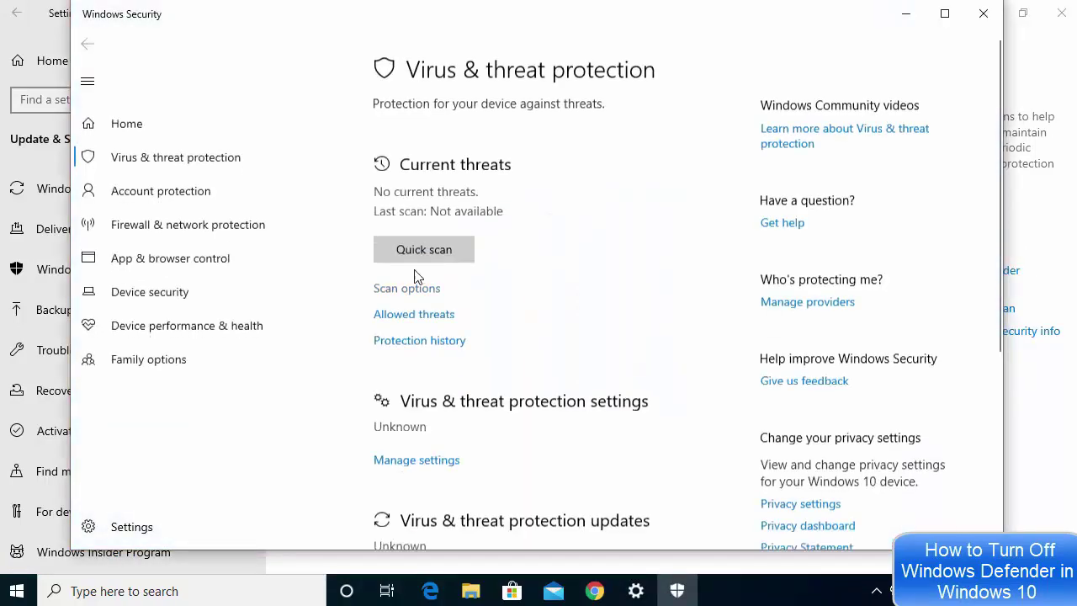
pyautogui.click(444, 456)
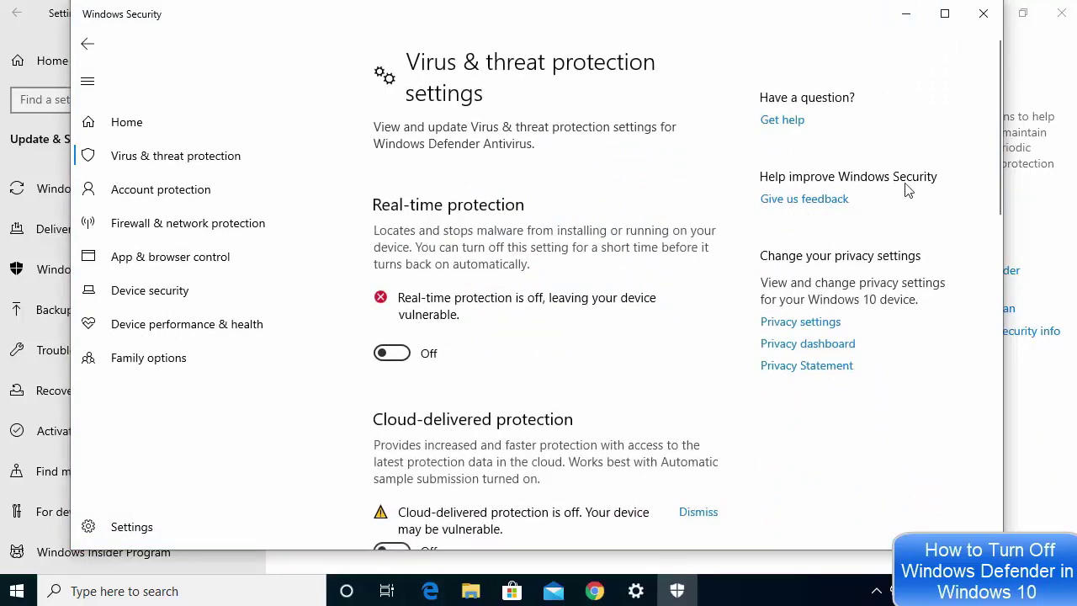
pyautogui.click(981, 15)
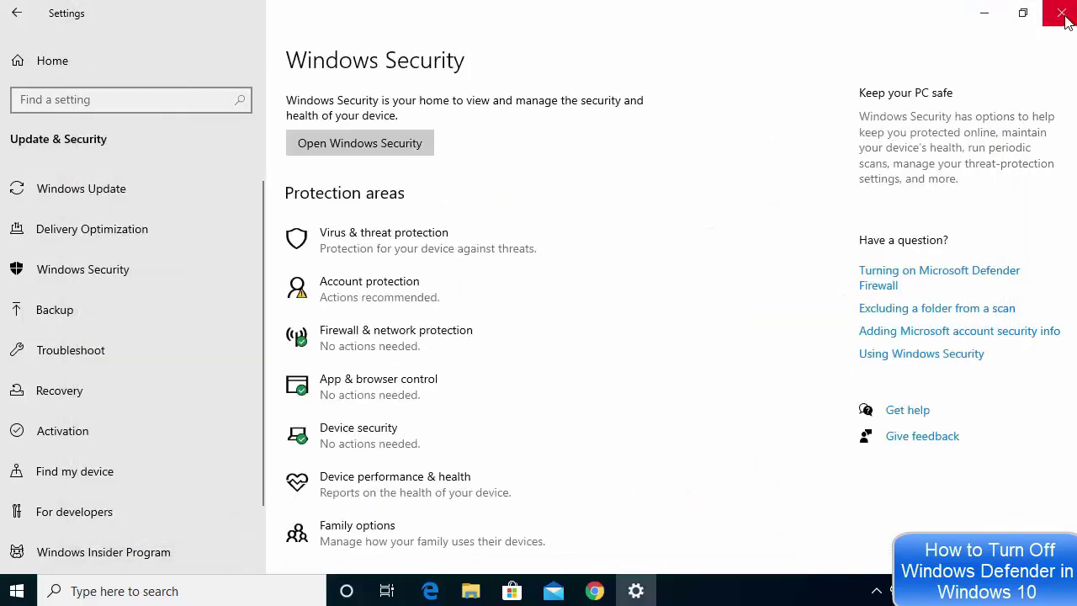
# Close the Settings window and open Windows Settings again from the desktop
pyautogui.click(1062, 15)
pyautogui.click(34, 591)
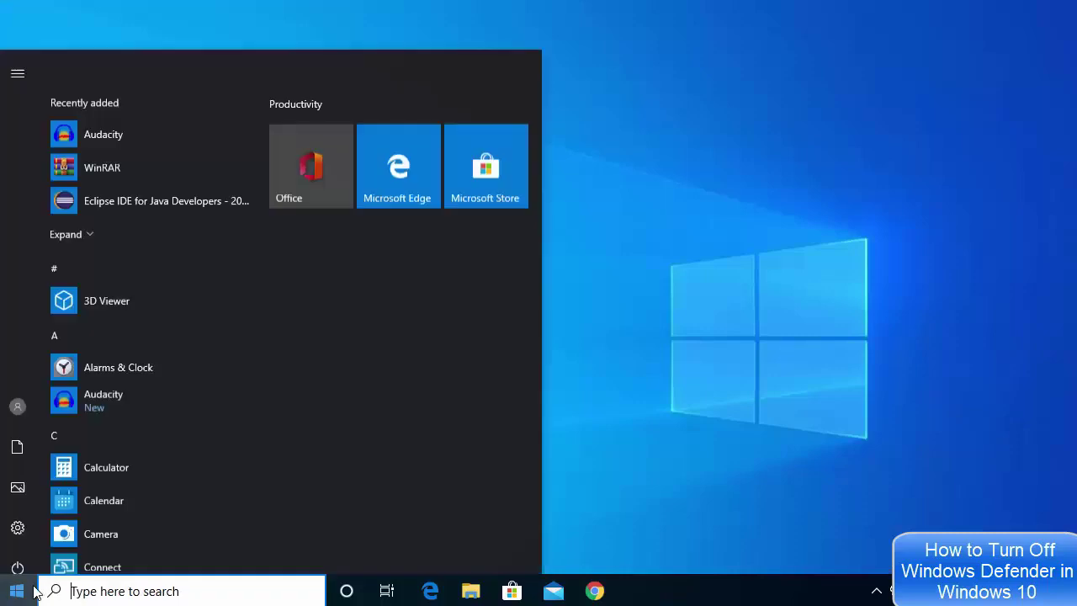
pyautogui.click(25, 515)
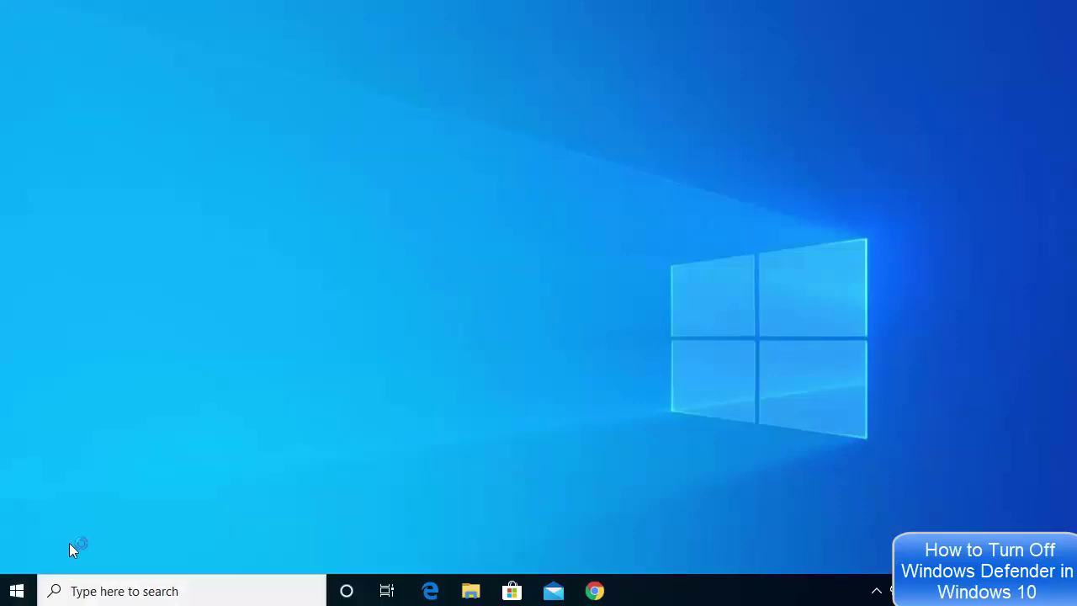
pyautogui.click(31, 589)
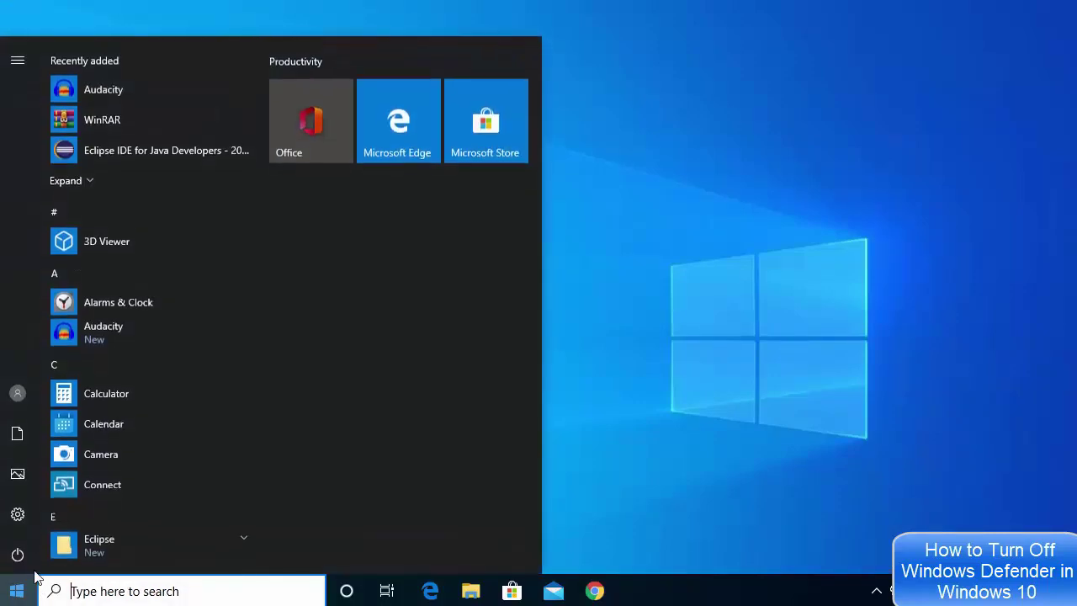
pyautogui.click(32, 518)
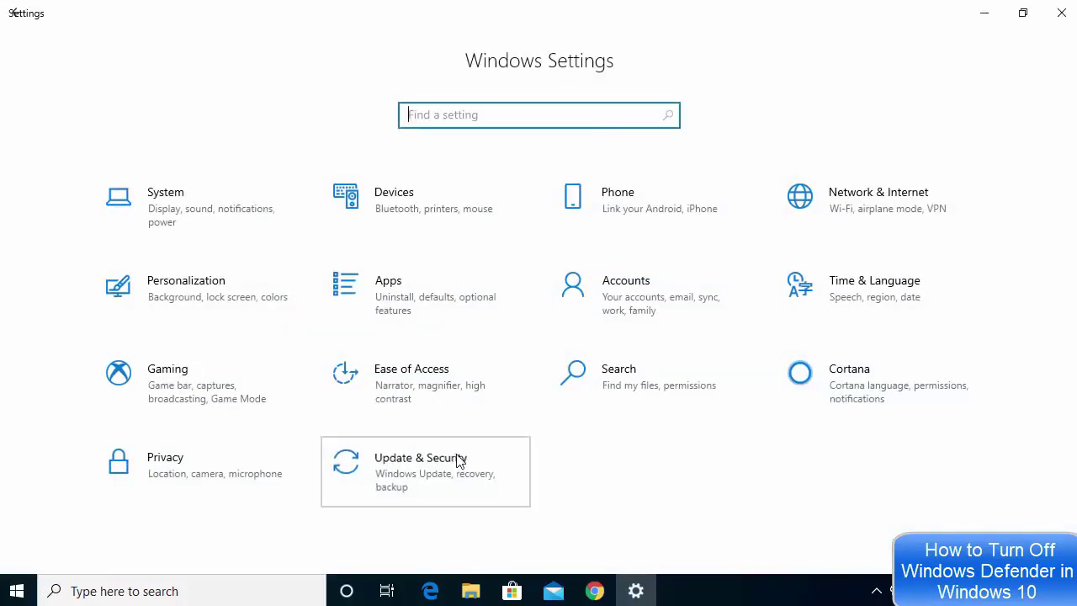
# Go to Windows Security under Update & Security and open the management page for the virus & threat protection settings
pyautogui.click(459, 462)
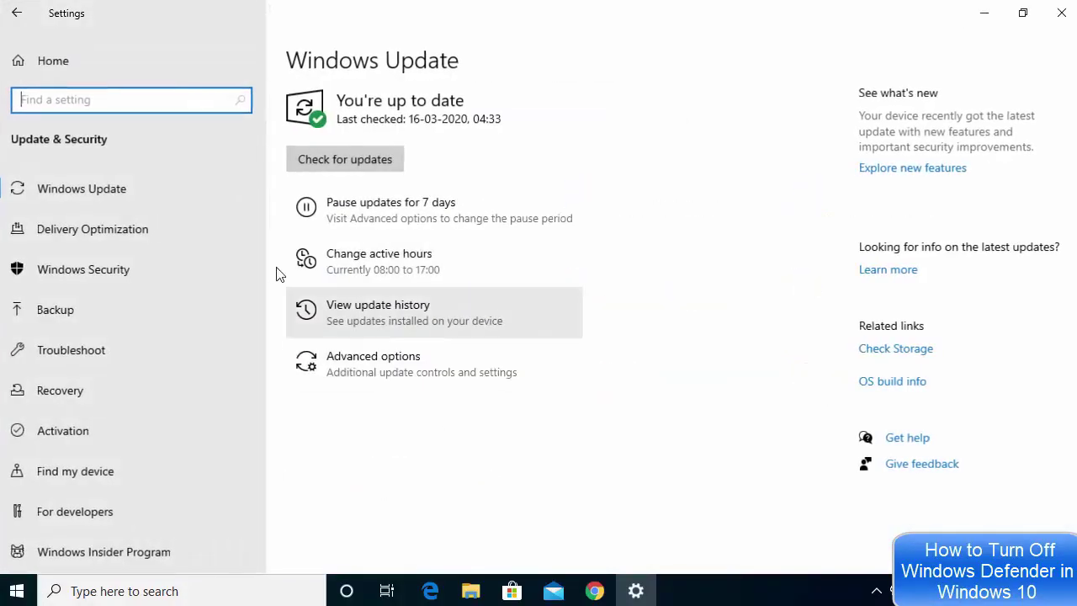
pyautogui.click(122, 274)
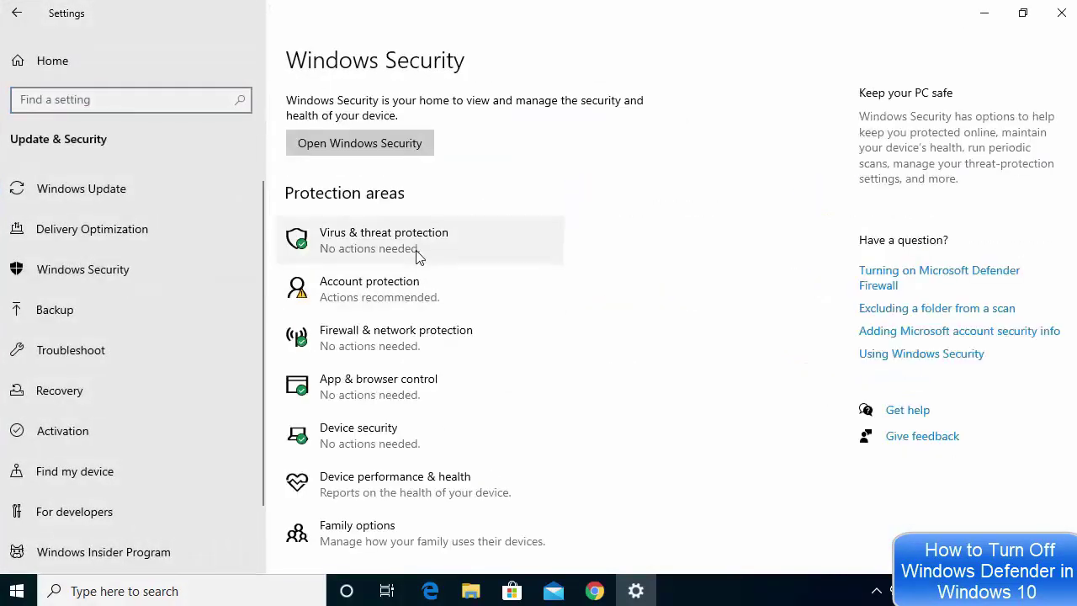
pyautogui.click(381, 243)
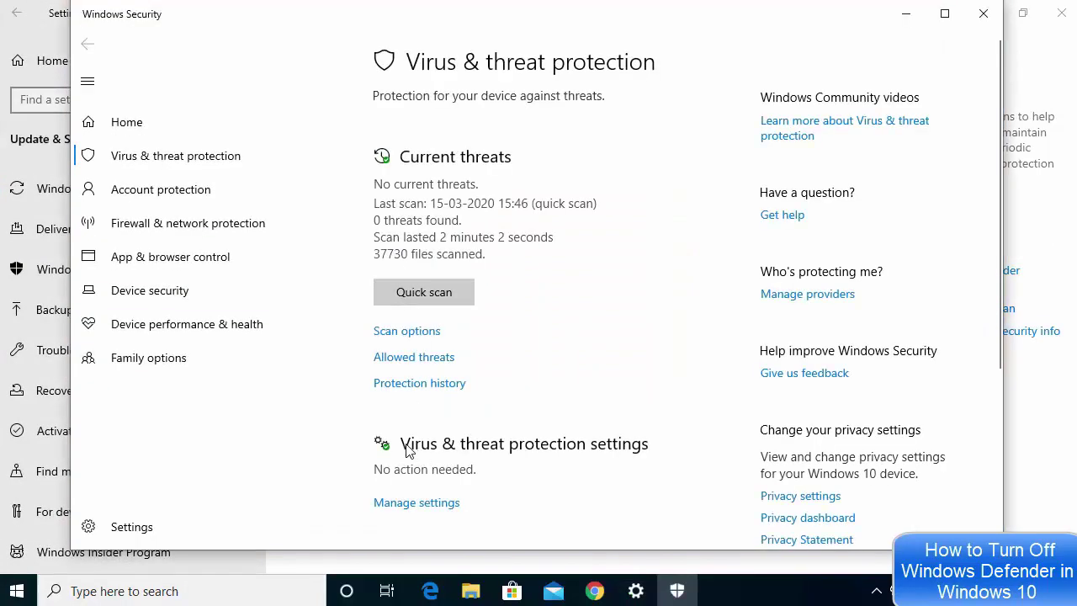
pyautogui.click(426, 503)
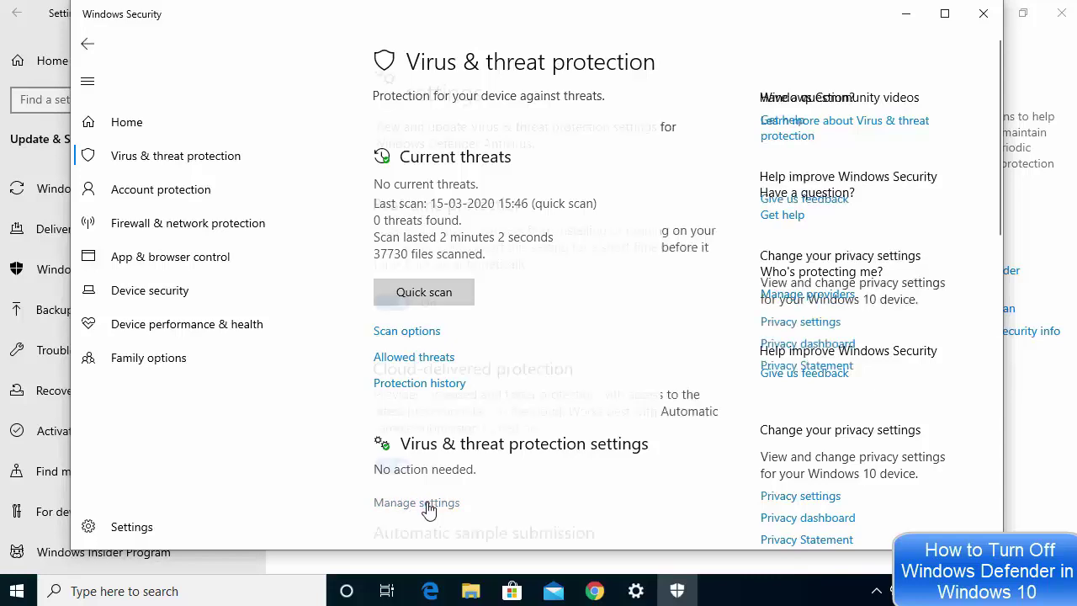